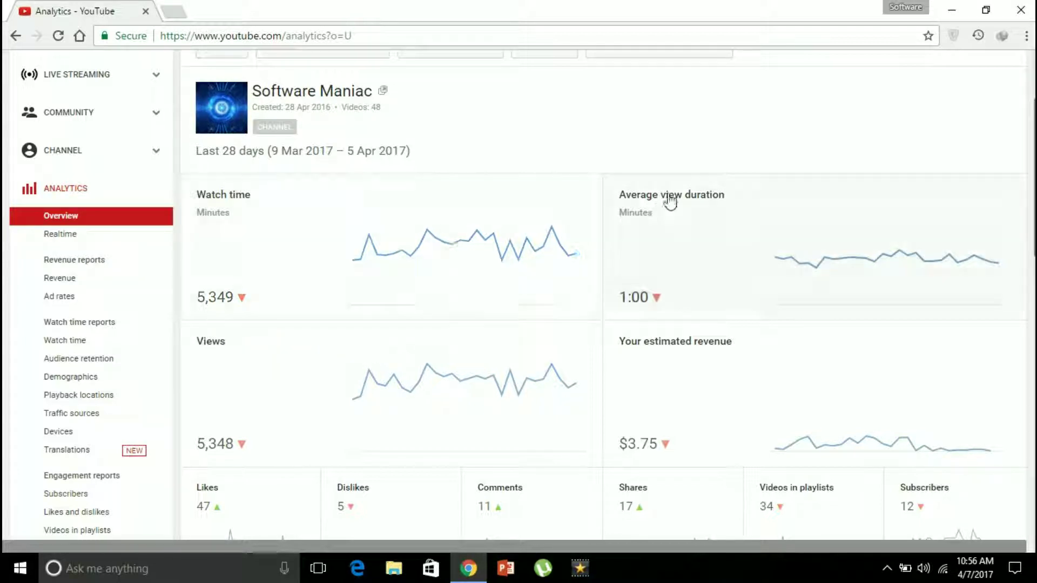
- Review the watch time, views, average view duration and estimated revenue in the channel's Overview report
{"action": "mouse_move", "coordinate": [685, 266]}
{"action": "mouse_move", "coordinate": [248, 366]}
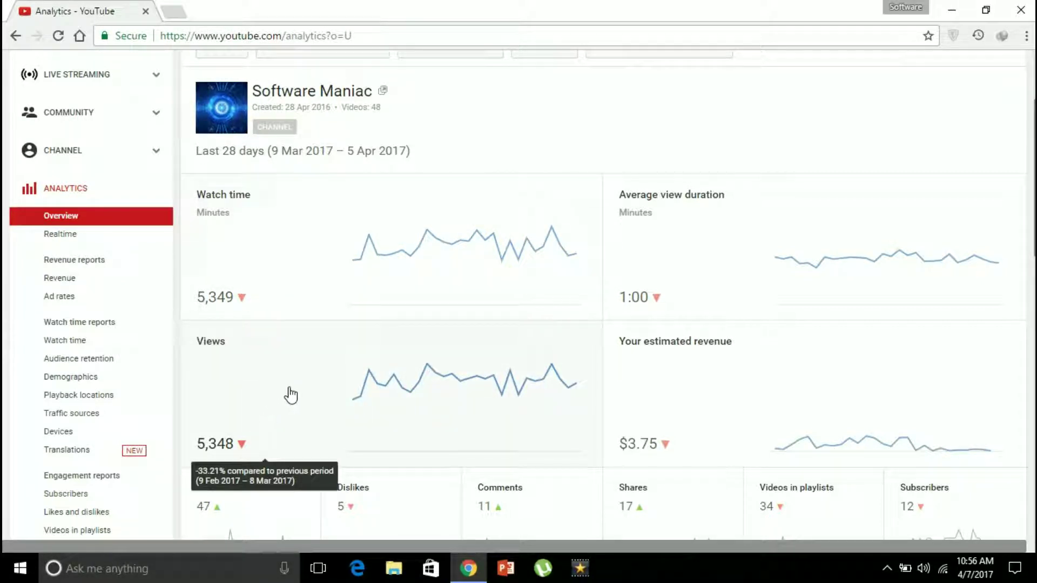
{"action": "mouse_move", "coordinate": [731, 208]}
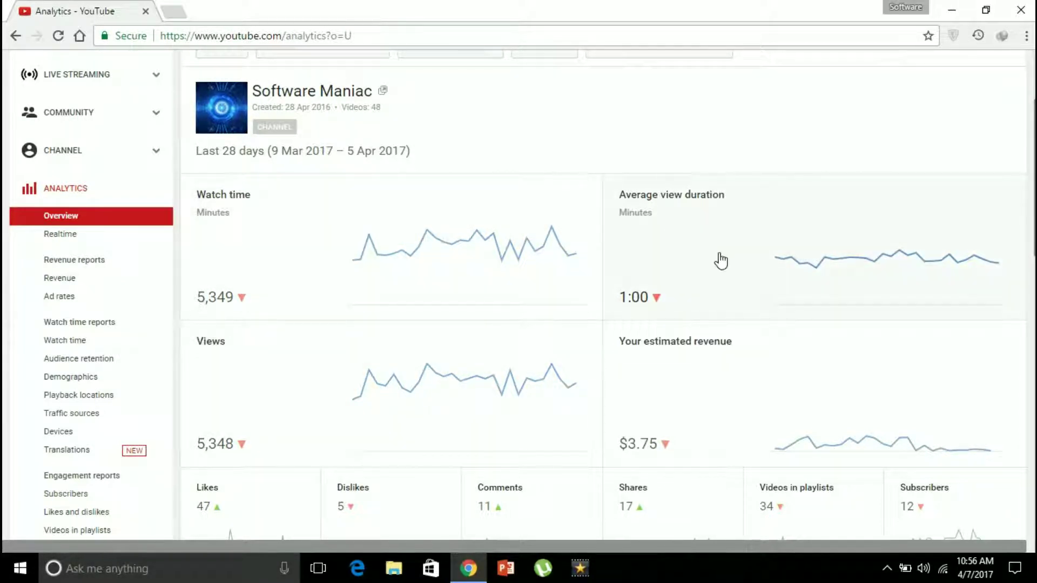
{"action": "scroll", "coordinate": [719, 259], "scroll_direction": "down", "scroll_amount": 3}
{"action": "scroll", "coordinate": [703, 208], "scroll_direction": "up", "scroll_amount": 4}
{"action": "scroll", "coordinate": [705, 216], "scroll_direction": "up", "scroll_amount": 3}
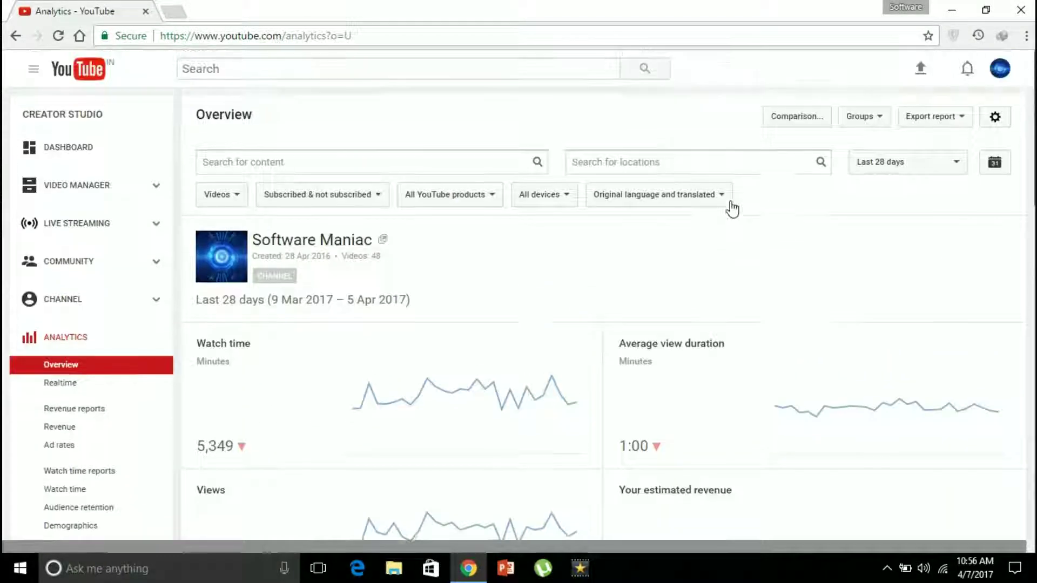
- Close the unwanted pop-up tab and look over the engagement metrics and Top 10 Videos in the Overview report
{"action": "left_click", "coordinate": [912, 174]}
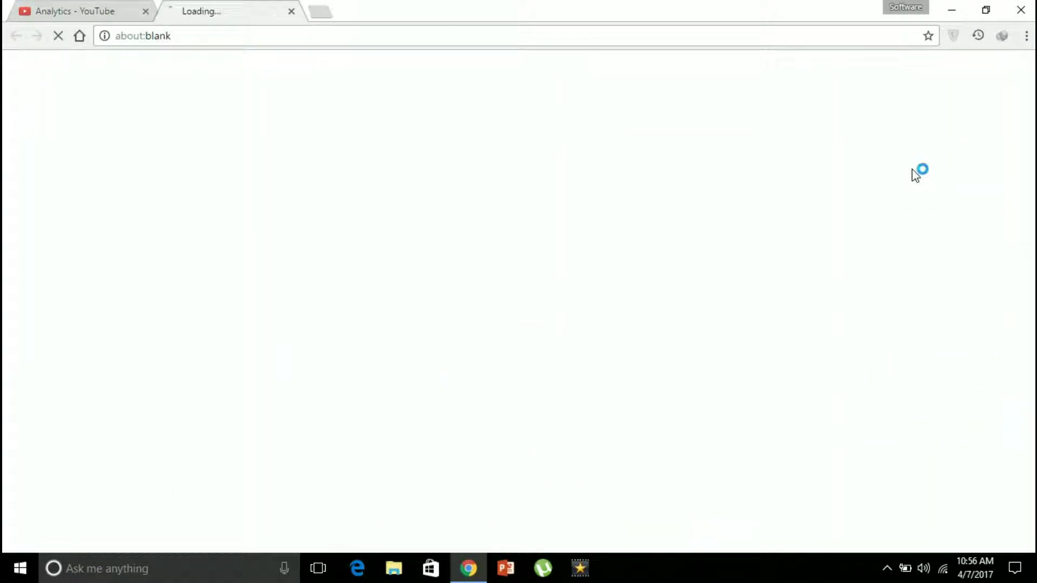
{"action": "left_click", "coordinate": [291, 11]}
{"action": "scroll", "coordinate": [666, 311], "scroll_direction": "down", "scroll_amount": 6}
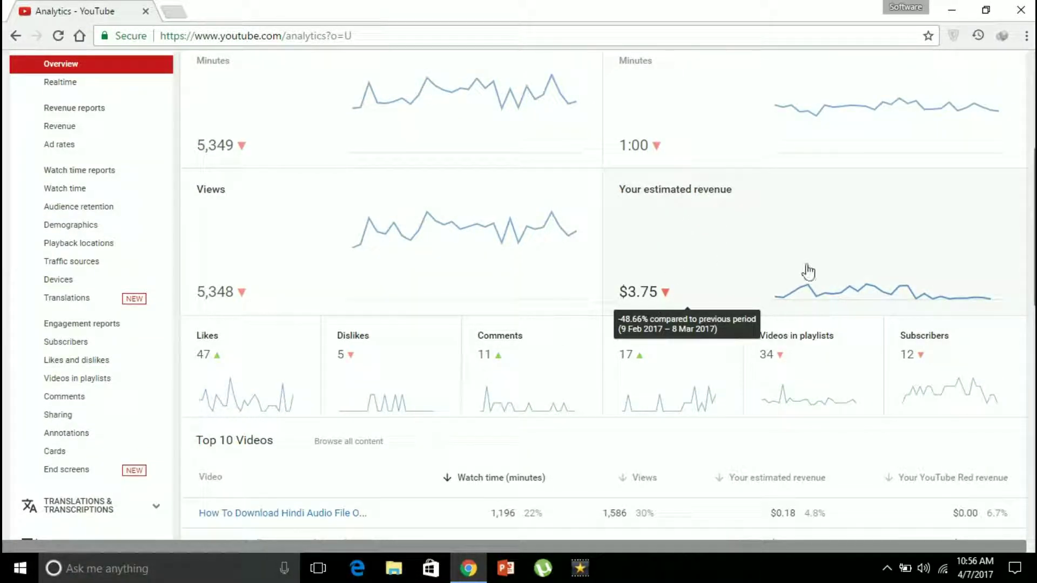
{"action": "scroll", "coordinate": [967, 221], "scroll_direction": "down", "scroll_amount": 2}
{"action": "scroll", "coordinate": [661, 227], "scroll_direction": "up", "scroll_amount": 7}
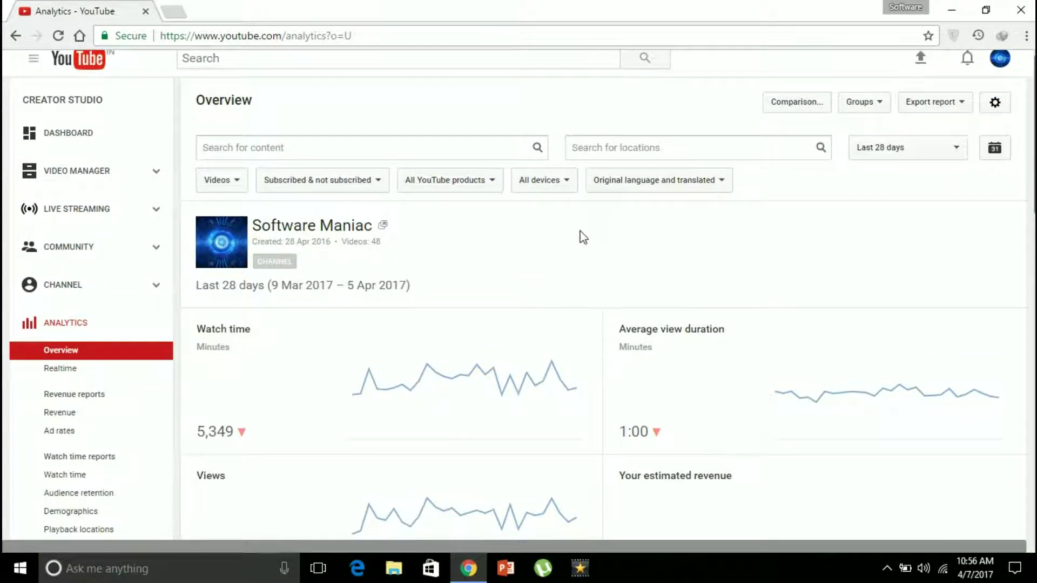
{"action": "scroll", "coordinate": [468, 312], "scroll_direction": "down", "scroll_amount": 3}
{"action": "scroll", "coordinate": [740, 153], "scroll_direction": "up", "scroll_amount": 3}
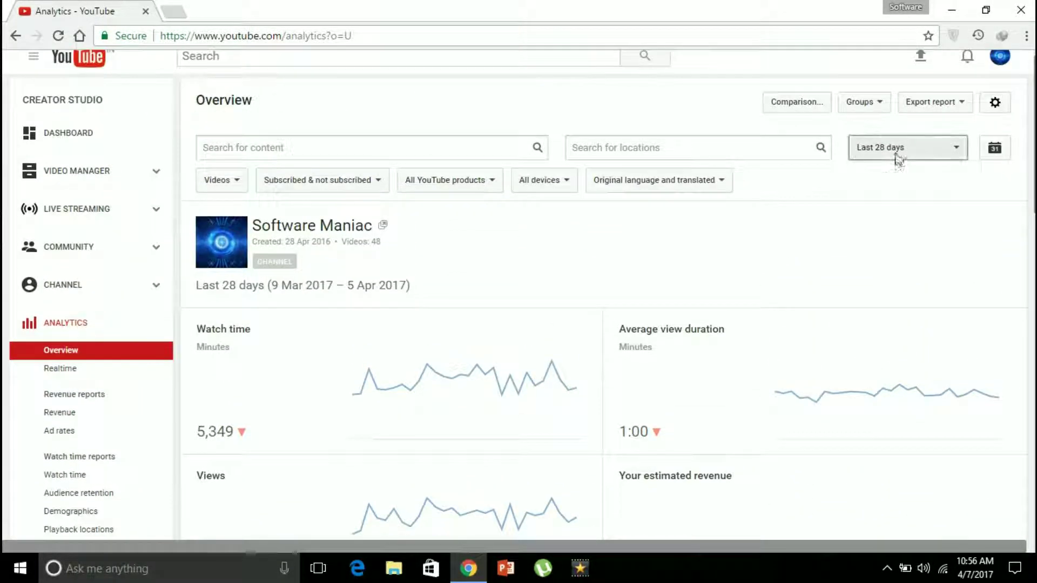
- Switch the Overview report's date range to Lifetime and view the channel's all-time figures
{"action": "left_click", "coordinate": [898, 156]}
{"action": "left_click", "coordinate": [887, 184]}
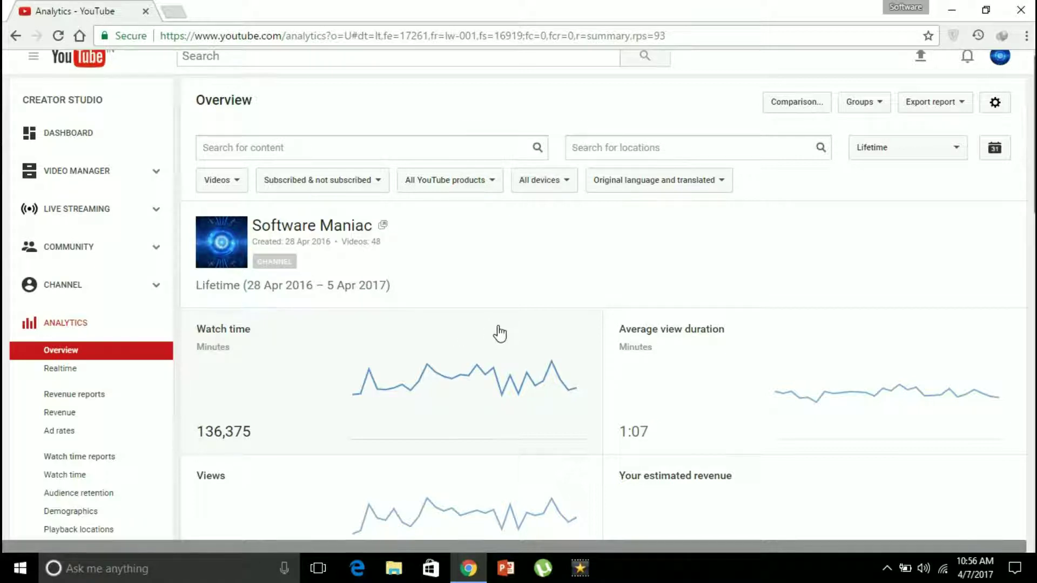
{"action": "scroll", "coordinate": [265, 356], "scroll_direction": "down", "scroll_amount": 1}
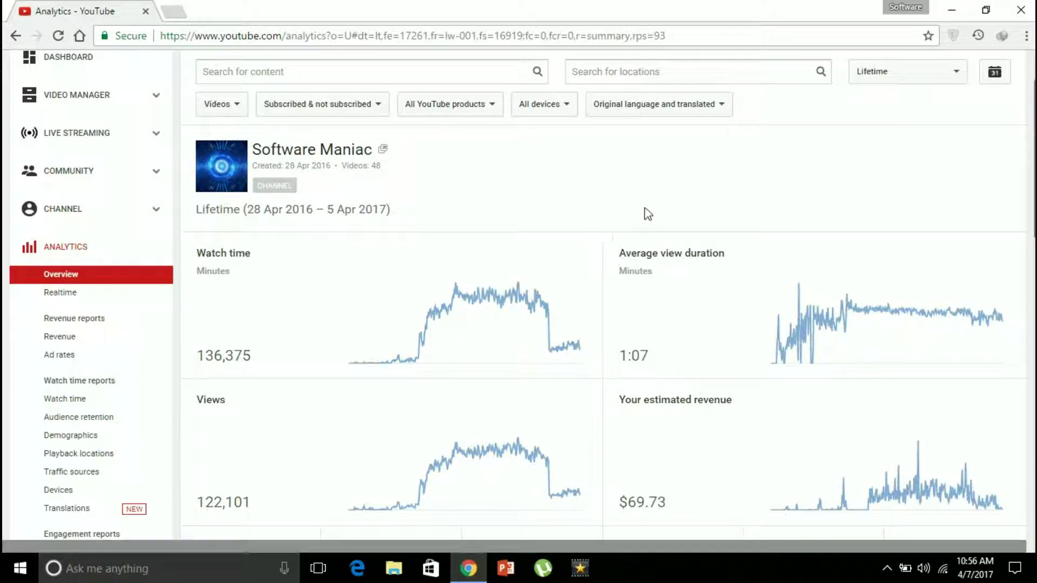
- Set the Overview report's date range to Last 28 days
{"action": "scroll", "coordinate": [820, 195], "scroll_direction": "up", "scroll_amount": 1}
{"action": "left_click", "coordinate": [897, 154]}
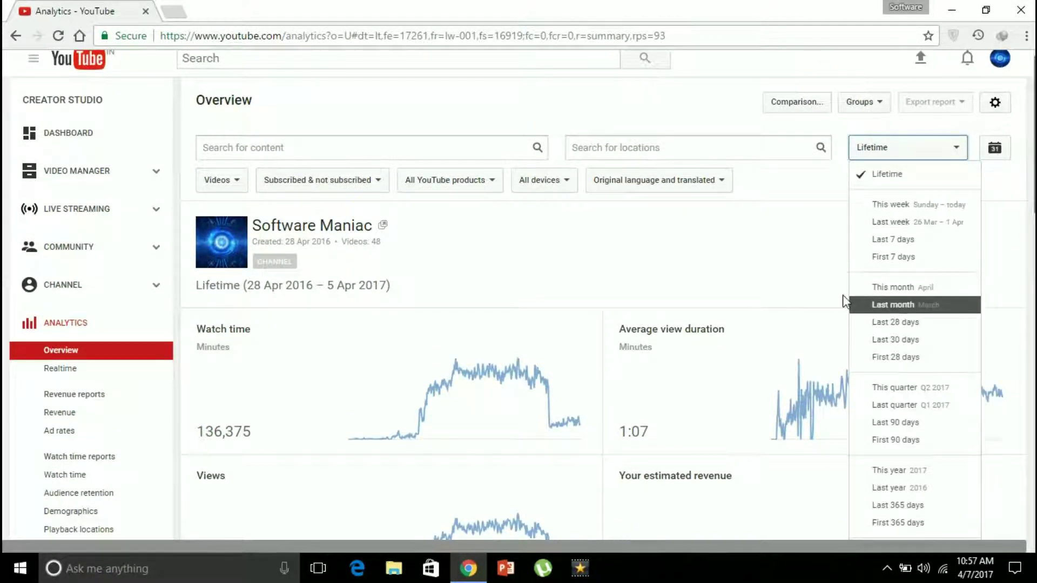
{"action": "scroll", "coordinate": [809, 326], "scroll_direction": "down", "scroll_amount": 2}
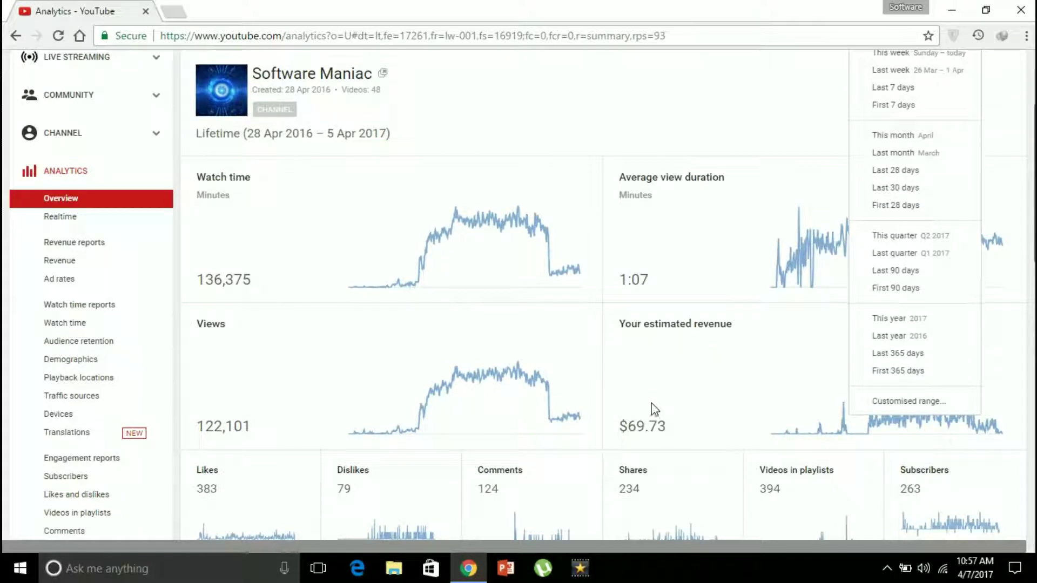
{"action": "scroll", "coordinate": [907, 210], "scroll_direction": "up", "scroll_amount": 1}
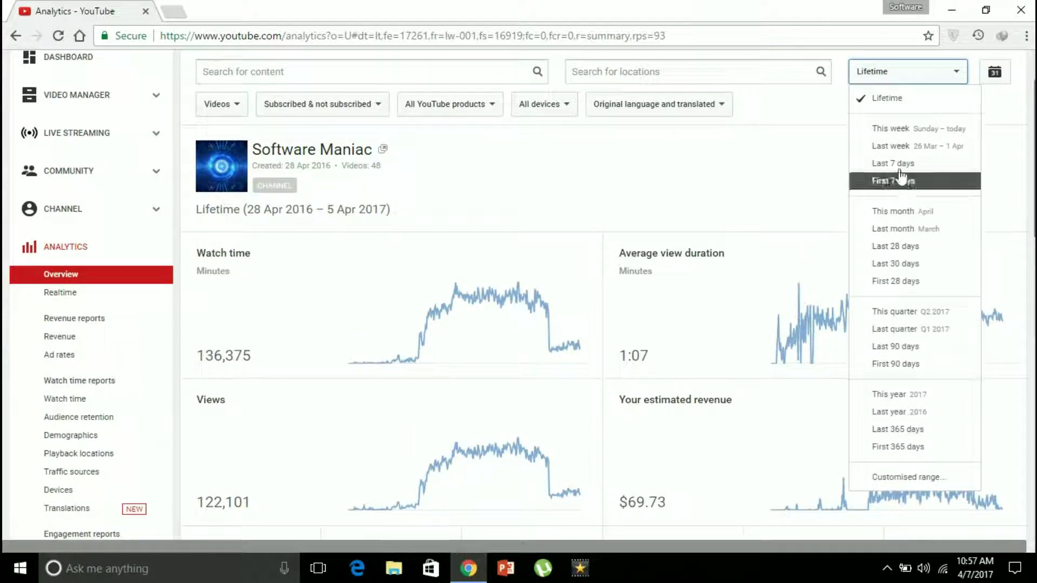
{"action": "left_click", "coordinate": [915, 247]}
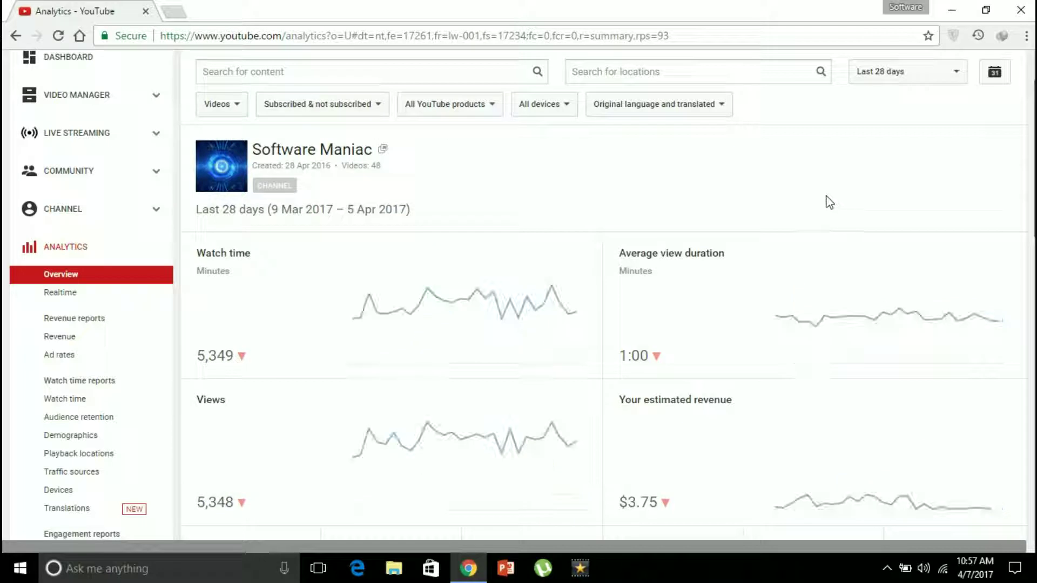
- Open the Realtime report and examine estimated views for the last 48 hours and 60 minutes, overall and per video
{"action": "left_click", "coordinate": [50, 296]}
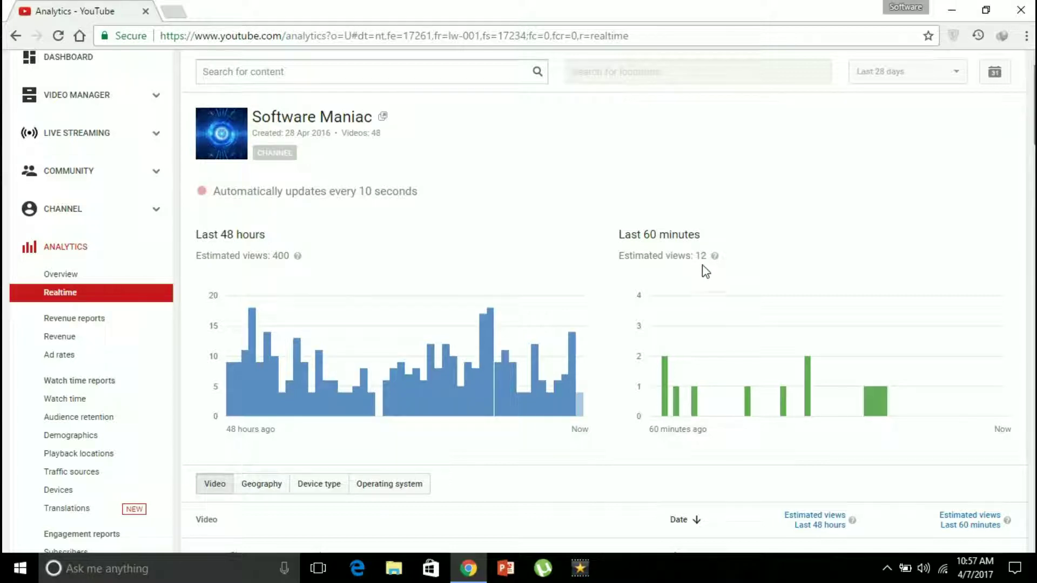
{"action": "scroll", "coordinate": [700, 272], "scroll_direction": "down", "scroll_amount": 7}
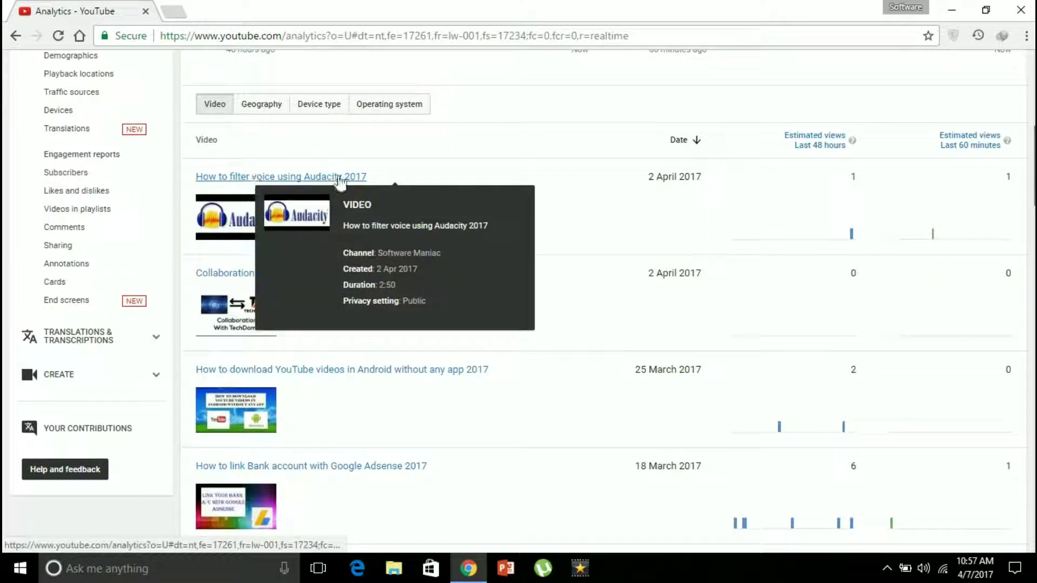
{"action": "scroll", "coordinate": [416, 147], "scroll_direction": "down", "scroll_amount": 3}
{"action": "scroll", "coordinate": [378, 167], "scroll_direction": "up", "scroll_amount": 2}
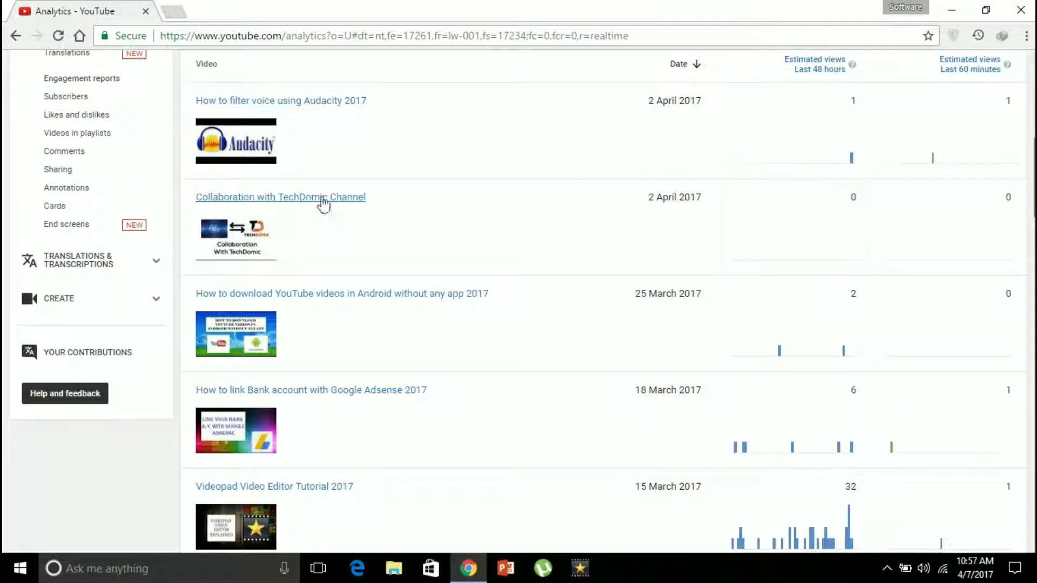
{"action": "scroll", "coordinate": [740, 342], "scroll_direction": "down", "scroll_amount": 3}
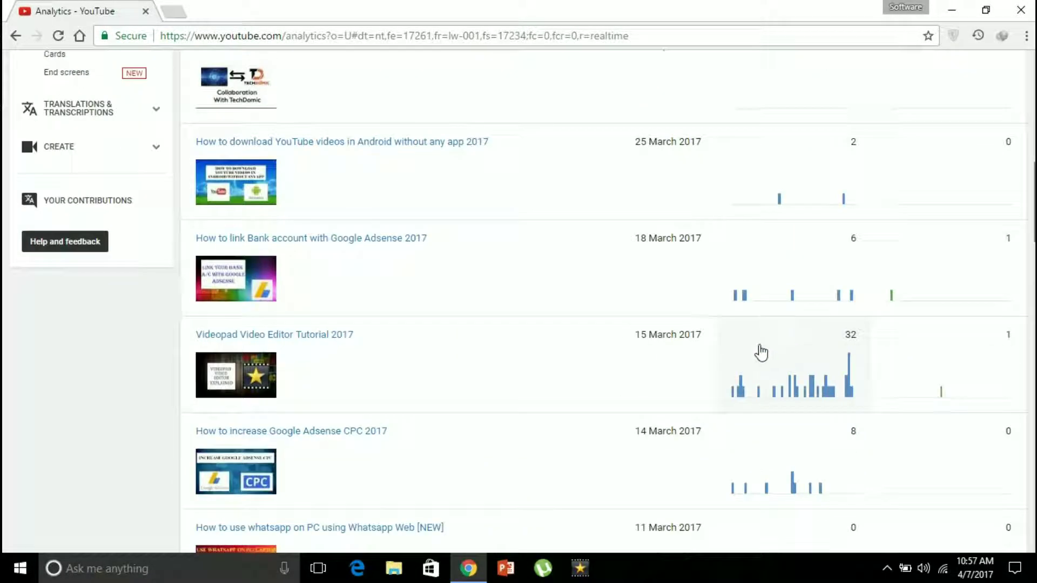
{"action": "mouse_move", "coordinate": [377, 348]}
{"action": "scroll", "coordinate": [847, 364], "scroll_direction": "up", "scroll_amount": 4}
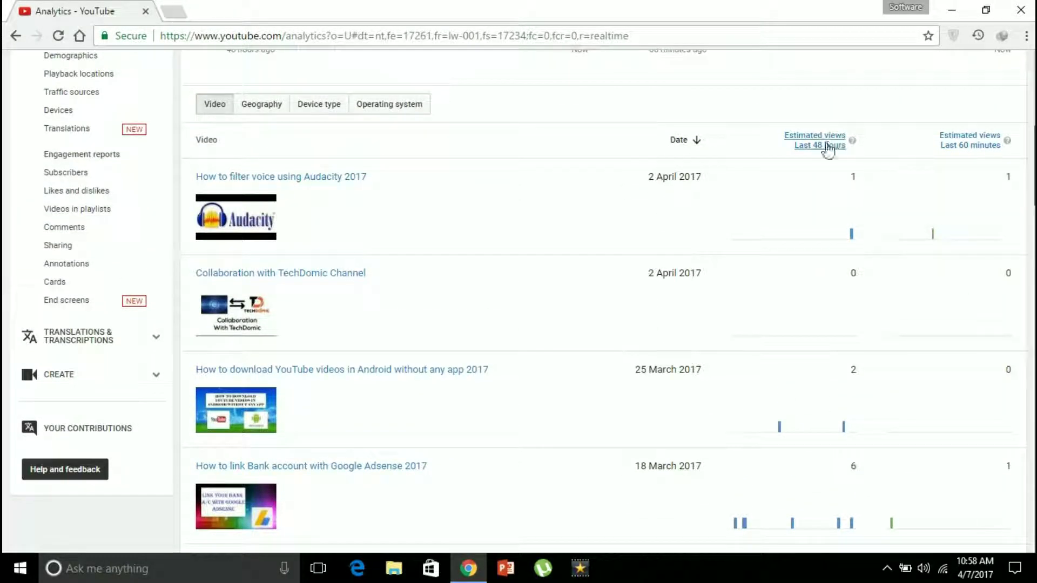
{"action": "scroll", "coordinate": [987, 169], "scroll_direction": "down", "scroll_amount": 6}
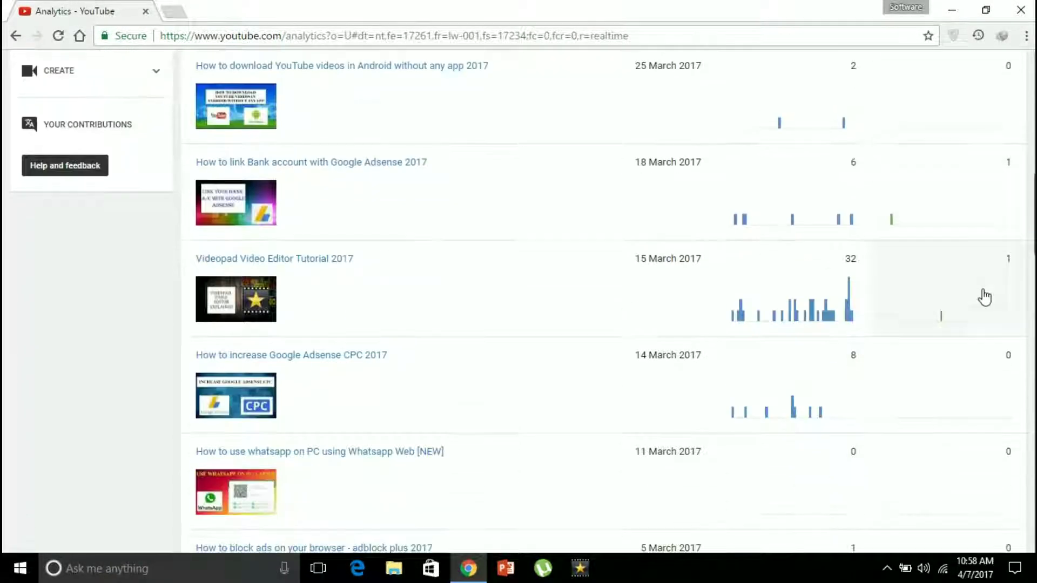
{"action": "scroll", "coordinate": [580, 306], "scroll_direction": "down", "scroll_amount": 20}
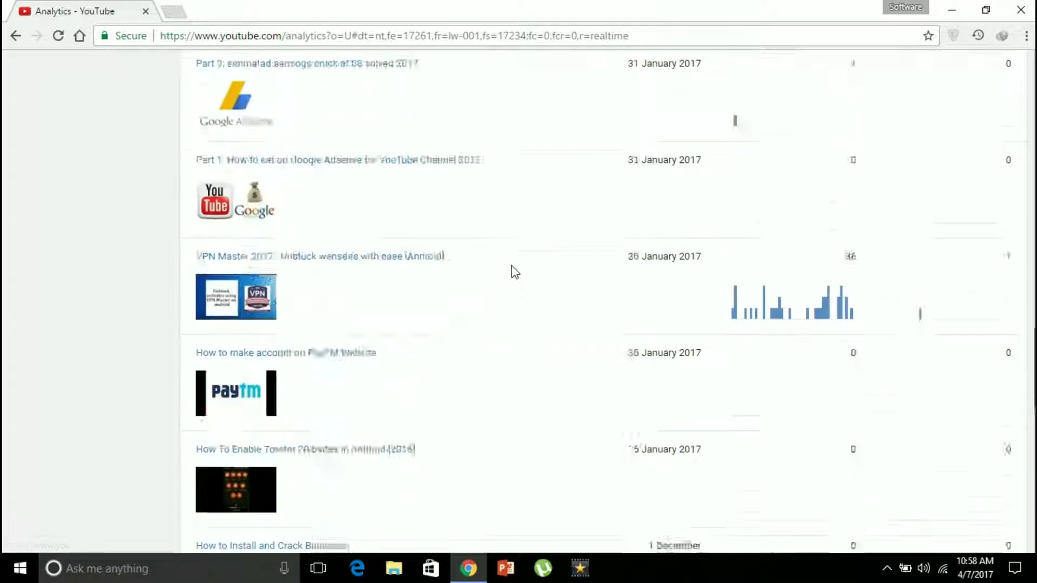
{"action": "scroll", "coordinate": [527, 238], "scroll_direction": "up", "scroll_amount": 11}
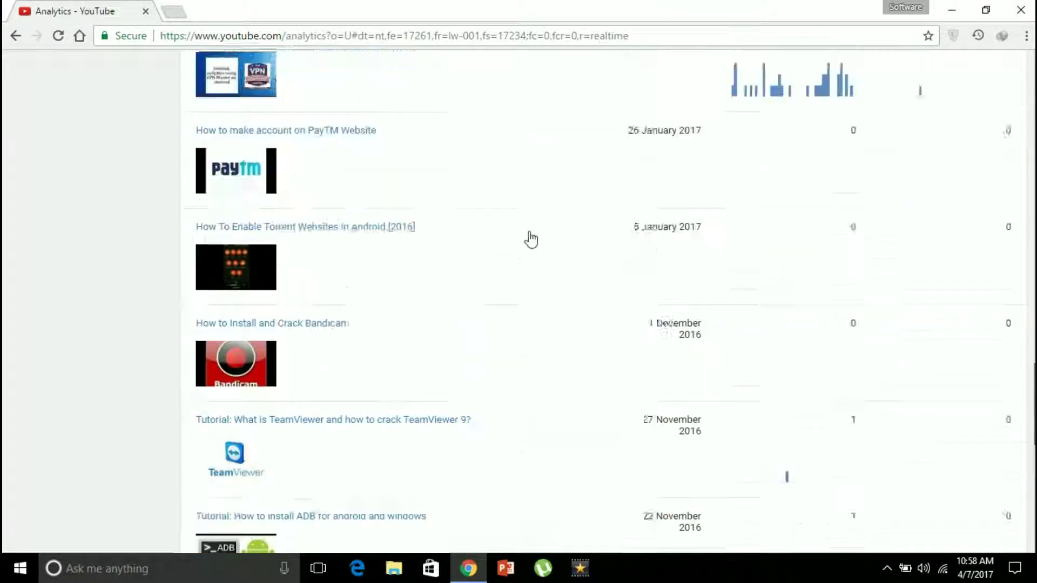
{"action": "scroll", "coordinate": [520, 252], "scroll_direction": "up", "scroll_amount": 20}
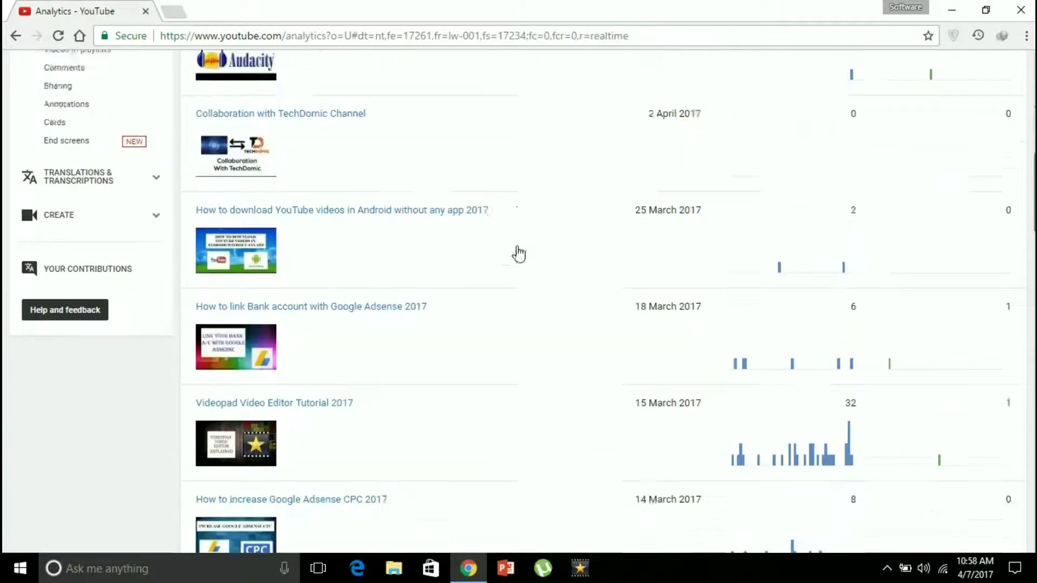
{"action": "scroll", "coordinate": [173, 251], "scroll_direction": "down", "scroll_amount": 3}
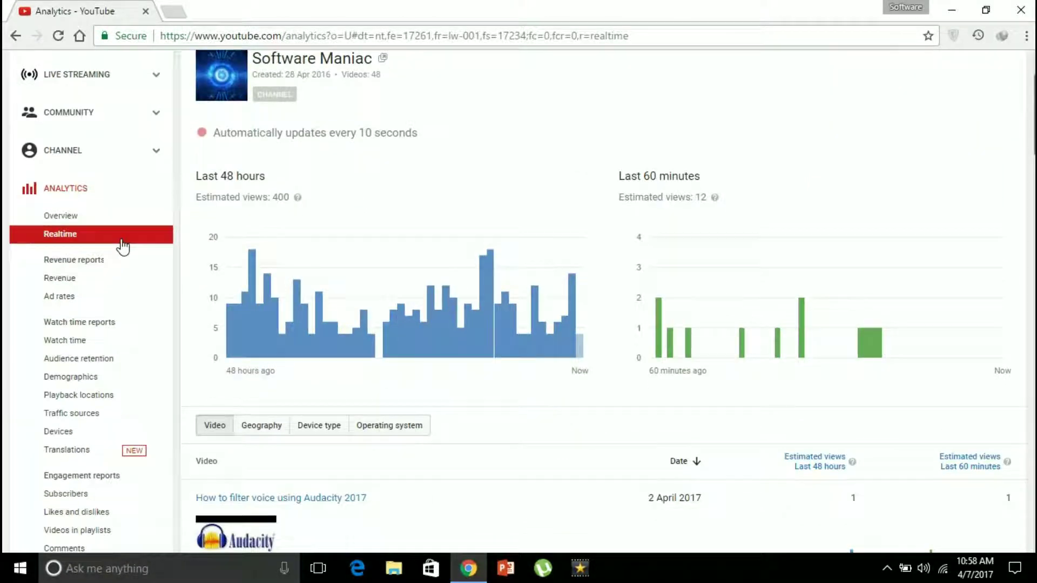
- Open the Revenue report and examine the revenue totals and the daily estimated revenue chart
{"action": "left_click", "coordinate": [80, 280]}
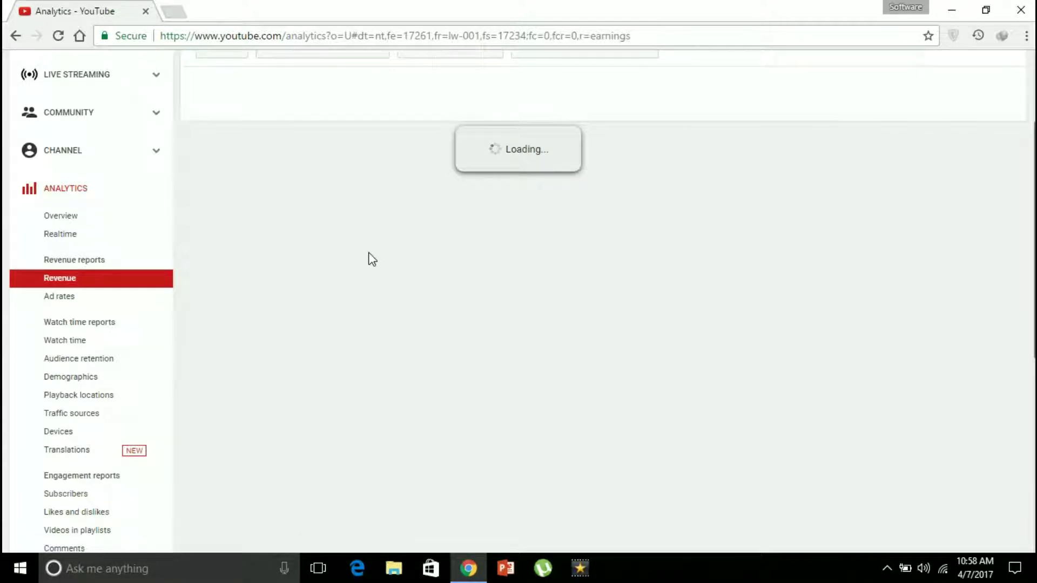
{"action": "scroll", "coordinate": [324, 335], "scroll_direction": "up", "scroll_amount": 2}
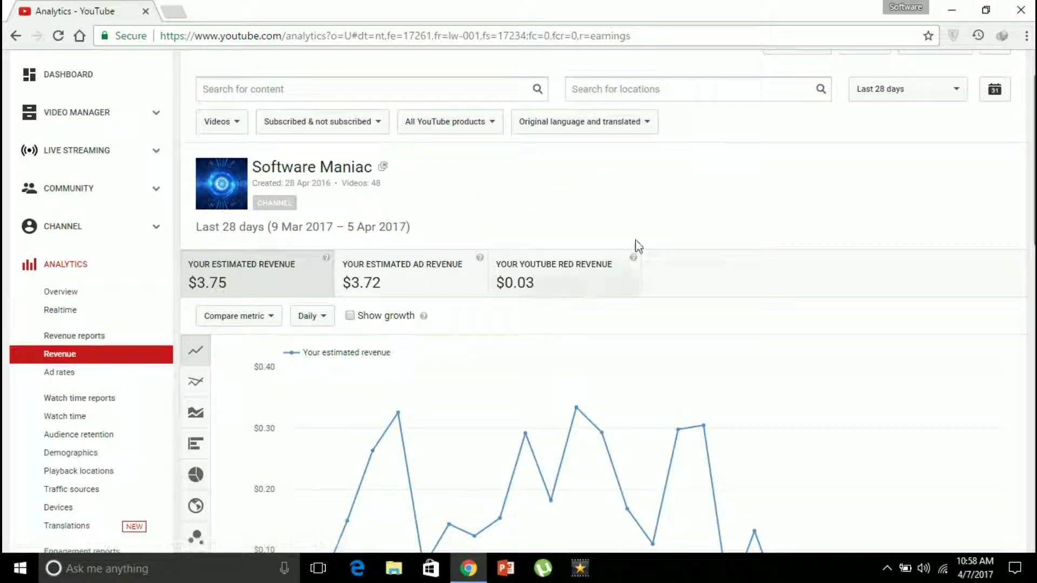
{"action": "scroll", "coordinate": [735, 241], "scroll_direction": "down", "scroll_amount": 2}
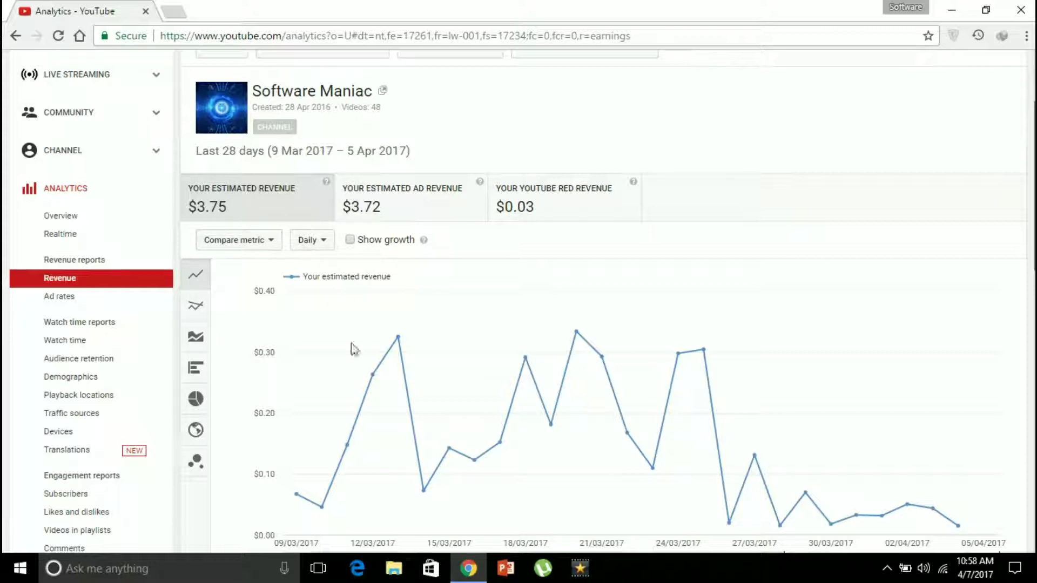
{"action": "scroll", "coordinate": [490, 307], "scroll_direction": "down", "scroll_amount": 3}
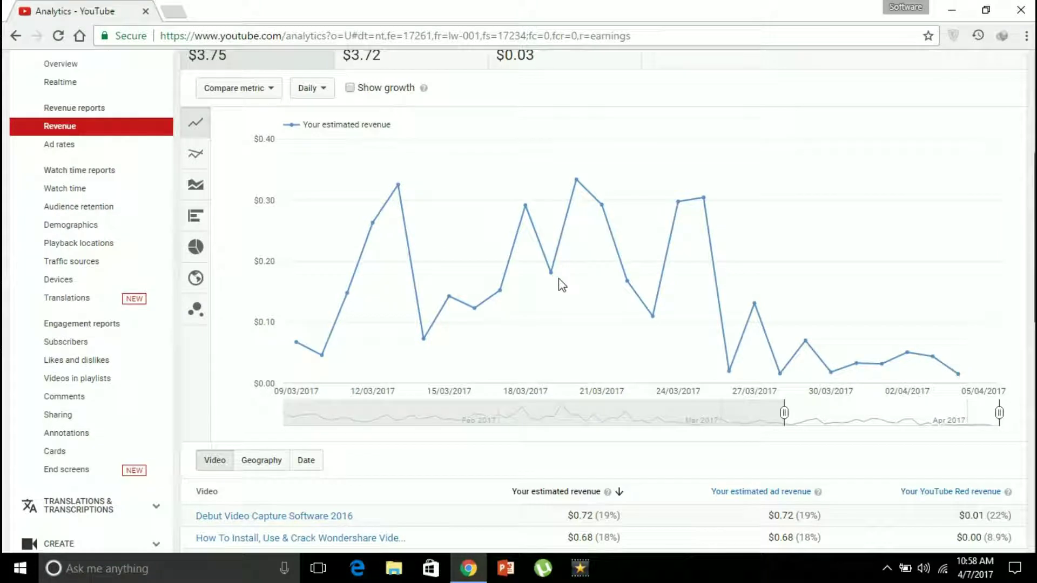
{"action": "scroll", "coordinate": [562, 297], "scroll_direction": "up", "scroll_amount": 3}
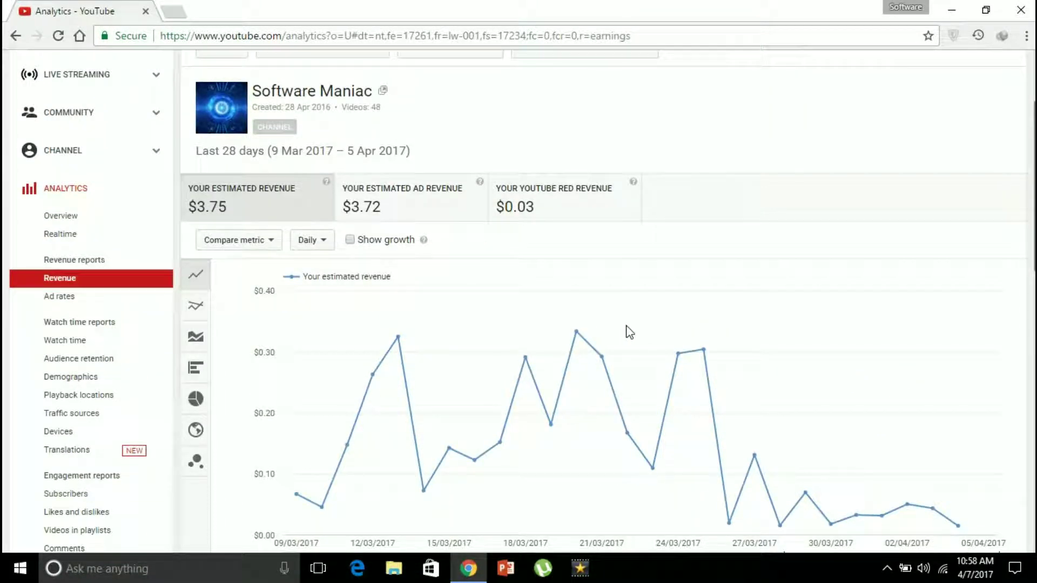
{"action": "scroll", "coordinate": [681, 336], "scroll_direction": "up", "scroll_amount": 3}
{"action": "scroll", "coordinate": [697, 316], "scroll_direction": "down", "scroll_amount": 6}
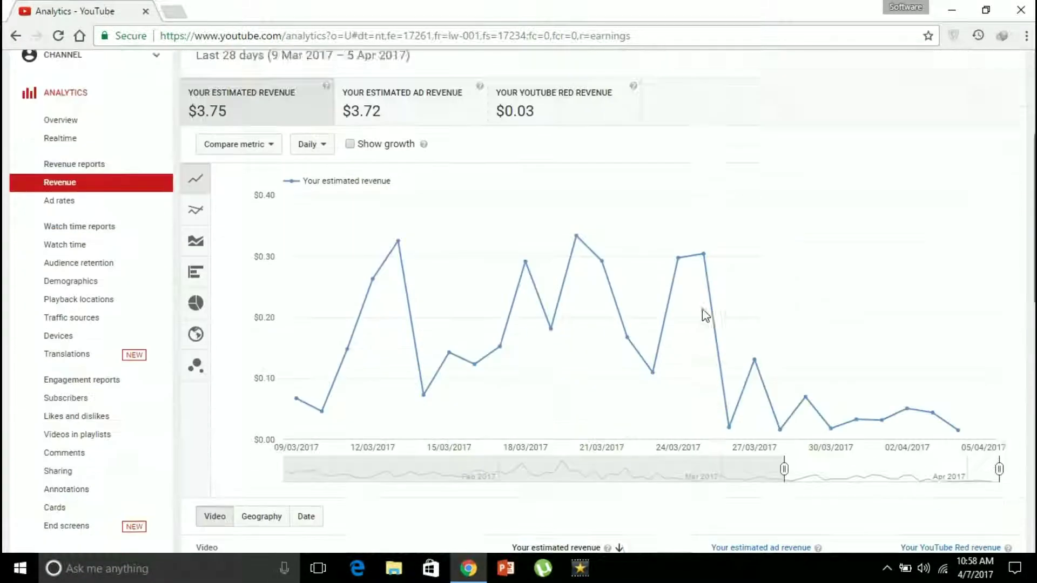
- Examine the per-video table of estimated revenue, ad revenue and YouTube Red revenue, then return to the report's filters
{"action": "scroll", "coordinate": [702, 298], "scroll_direction": "down", "scroll_amount": 3}
{"action": "scroll", "coordinate": [713, 310], "scroll_direction": "down", "scroll_amount": 4}
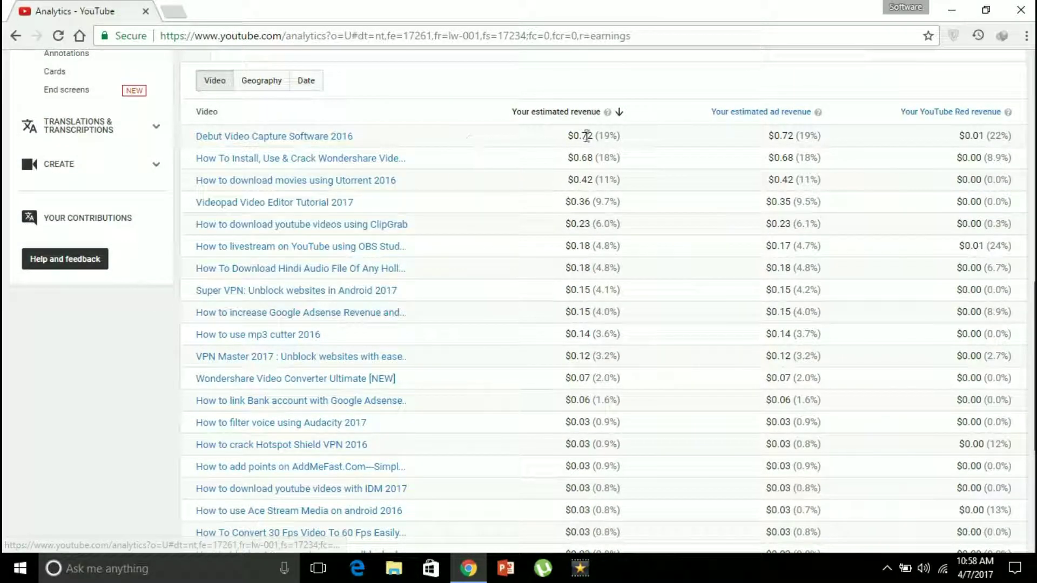
{"action": "scroll", "coordinate": [370, 174], "scroll_direction": "down", "scroll_amount": 1}
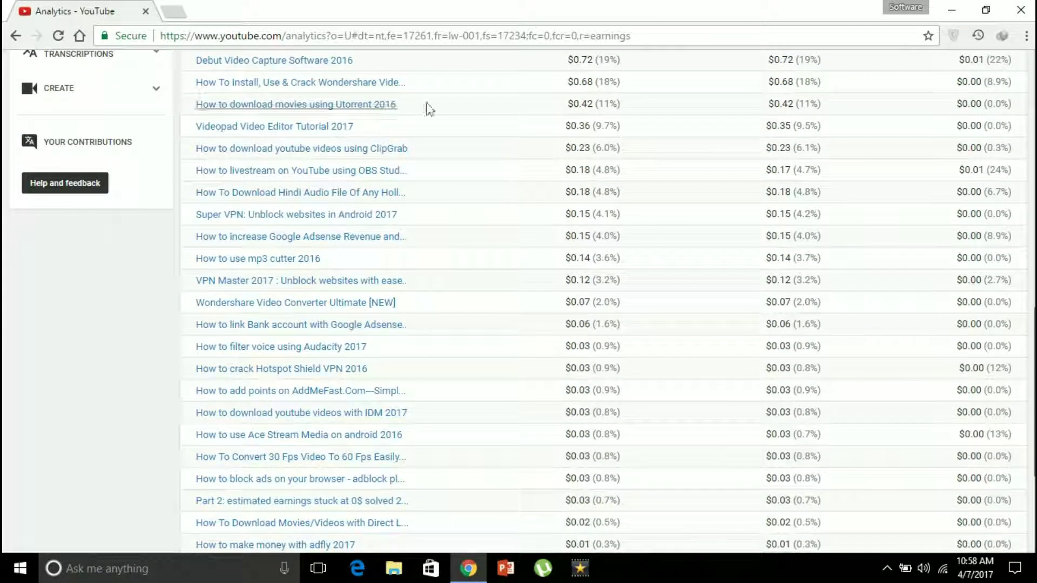
{"action": "scroll", "coordinate": [559, 178], "scroll_direction": "up", "scroll_amount": 1}
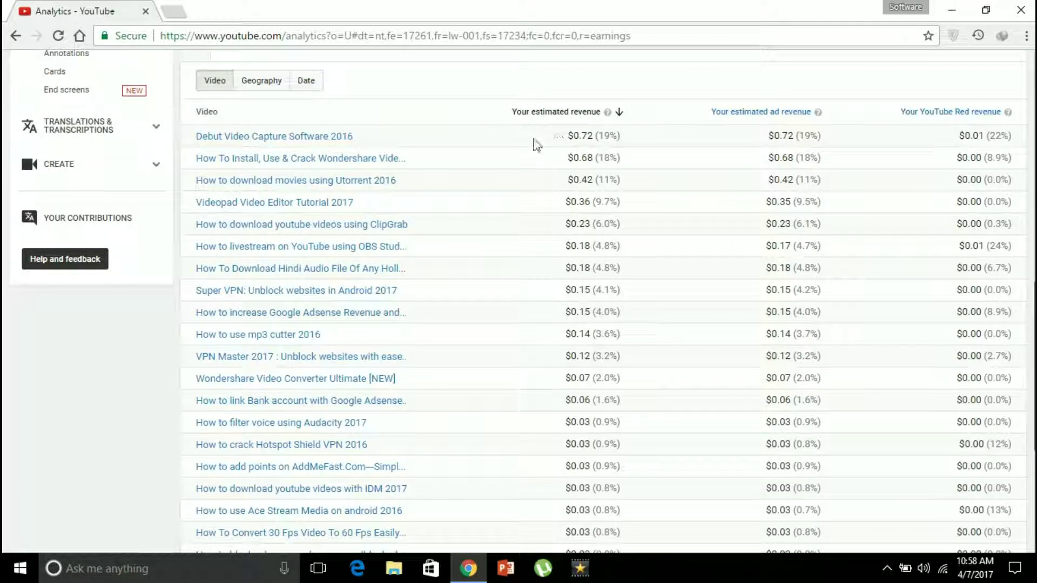
{"action": "scroll", "coordinate": [509, 160], "scroll_direction": "down", "scroll_amount": 4}
{"action": "scroll", "coordinate": [515, 161], "scroll_direction": "up", "scroll_amount": 4}
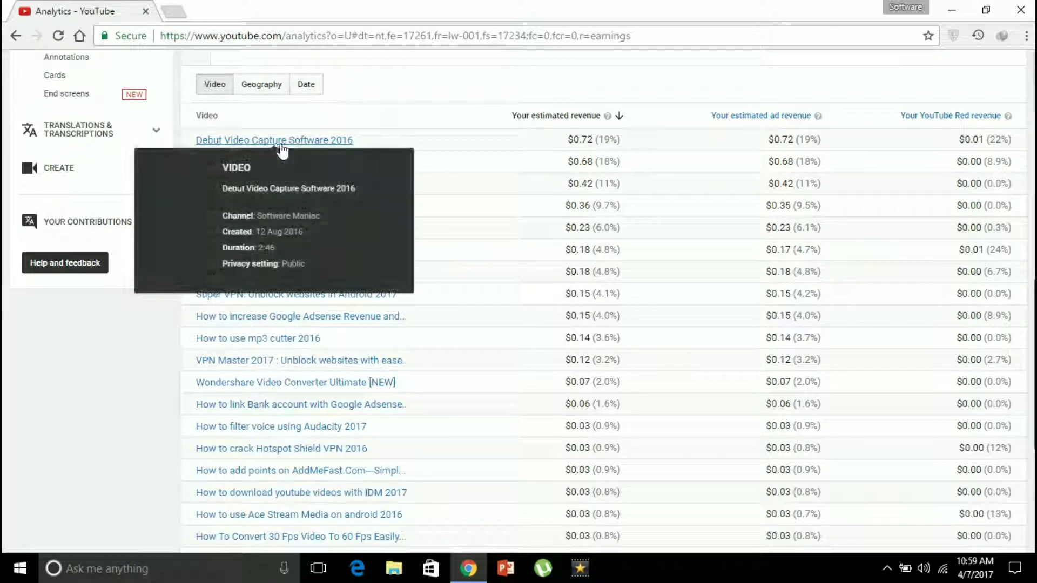
{"action": "scroll", "coordinate": [621, 191], "scroll_direction": "up", "scroll_amount": 4}
{"action": "scroll", "coordinate": [639, 200], "scroll_direction": "up", "scroll_amount": 4}
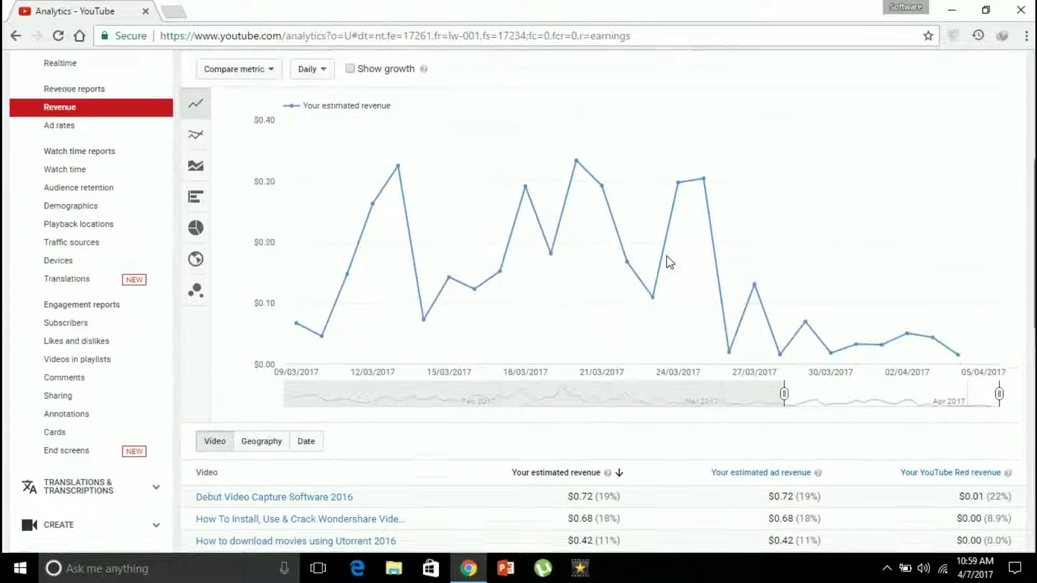
{"action": "scroll", "coordinate": [726, 178], "scroll_direction": "up", "scroll_amount": 3}
{"action": "scroll", "coordinate": [756, 189], "scroll_direction": "up", "scroll_amount": 2}
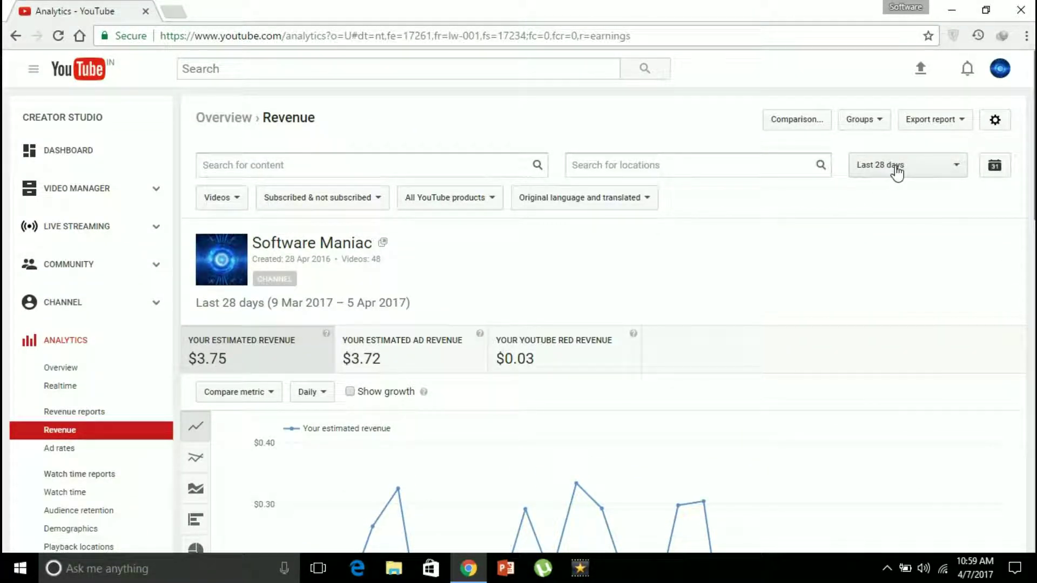
- Open the Ad rates report and examine its totals for YouTube ad revenue, estimated monetised playbacks, playback-based CPM and CPM
{"action": "scroll", "coordinate": [840, 196], "scroll_direction": "down", "scroll_amount": 3}
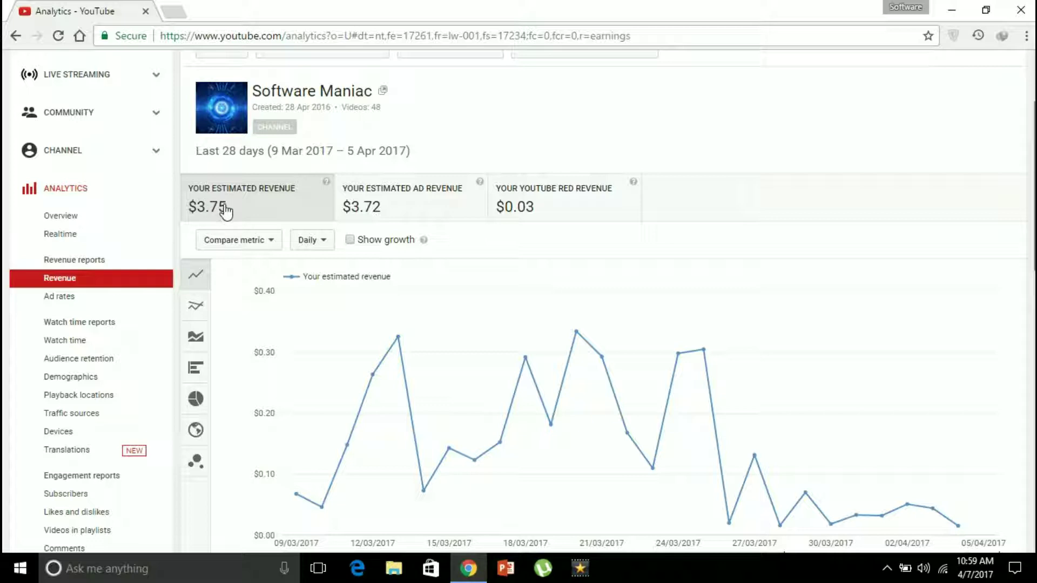
{"action": "left_click", "coordinate": [87, 298]}
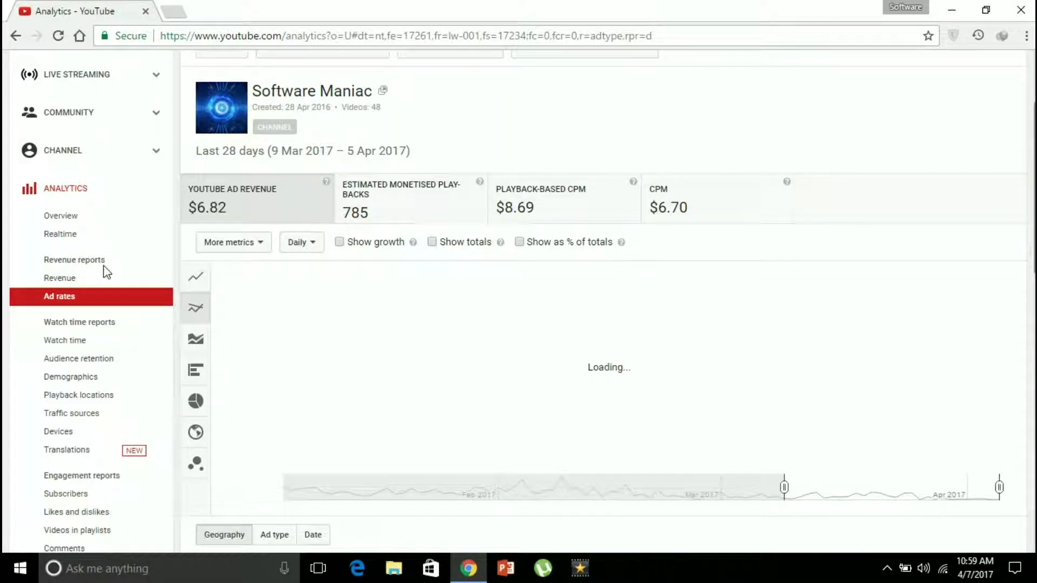
{"action": "scroll", "coordinate": [321, 259], "scroll_direction": "up", "scroll_amount": 2}
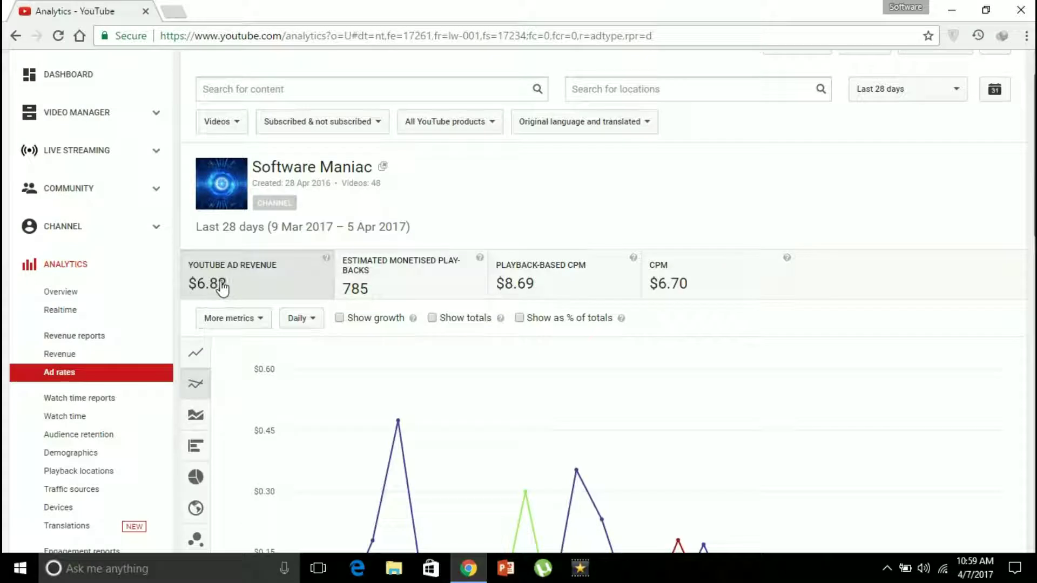
{"action": "scroll", "coordinate": [226, 280], "scroll_direction": "down", "scroll_amount": 1}
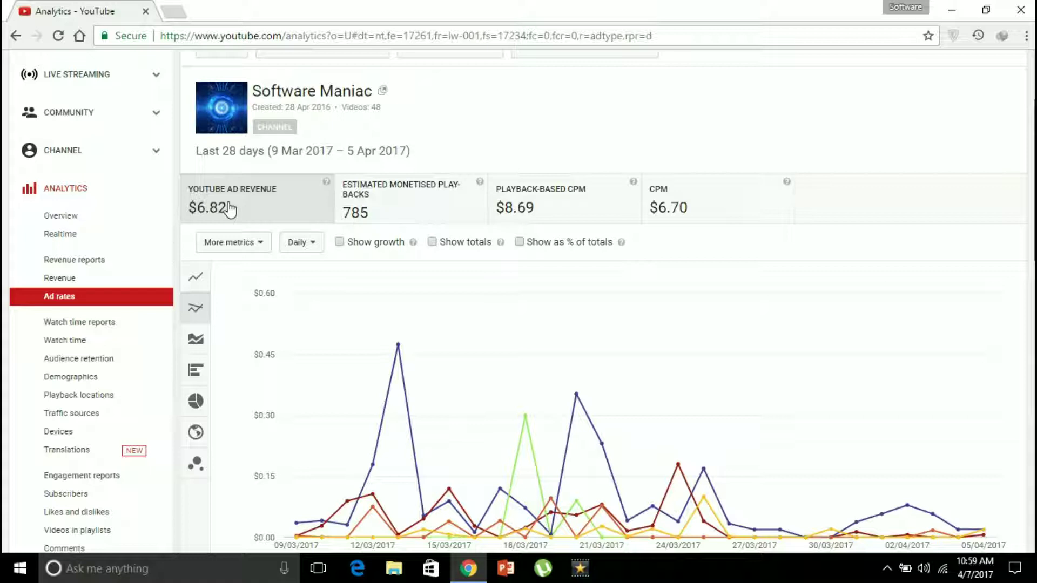
- Open Windows Calculator and place it so that the report's YouTube ad revenue figure stays readable beside it
{"action": "key", "text": "super+r"}
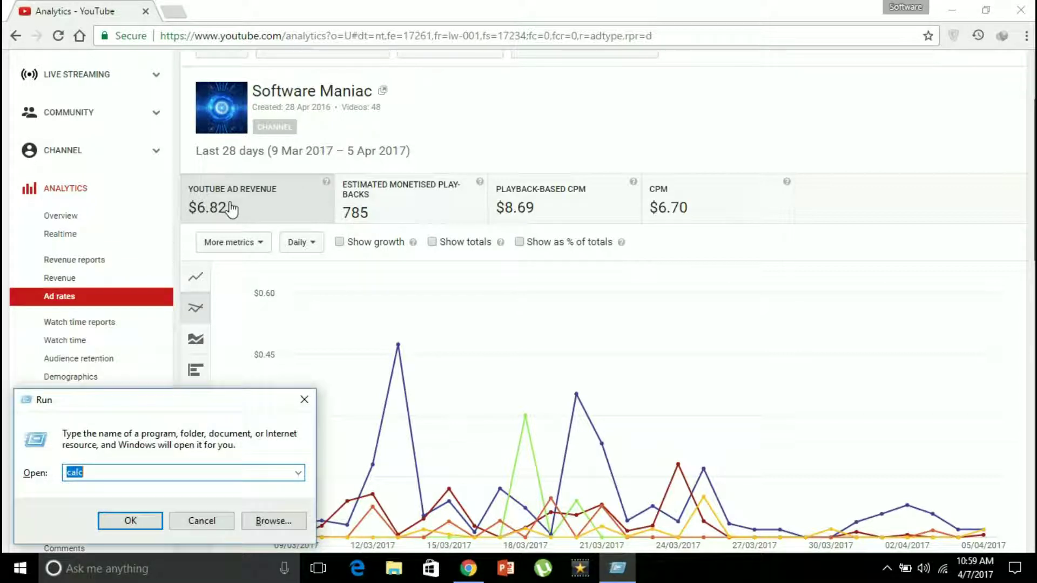
{"action": "key", "text": "Return"}
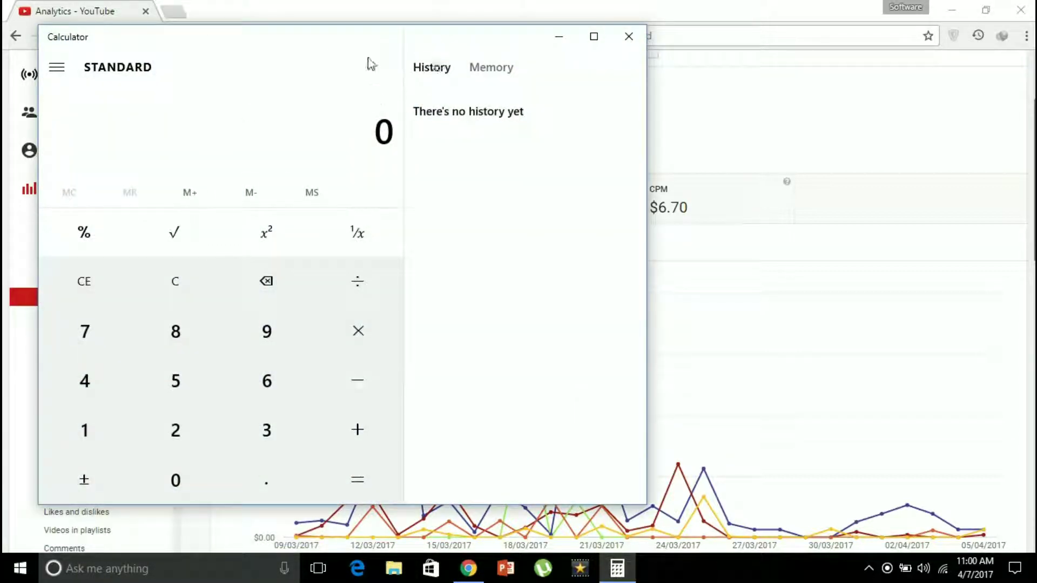
{"action": "left_click_drag", "start_coordinate": [365, 40], "coordinate": [742, 40]}
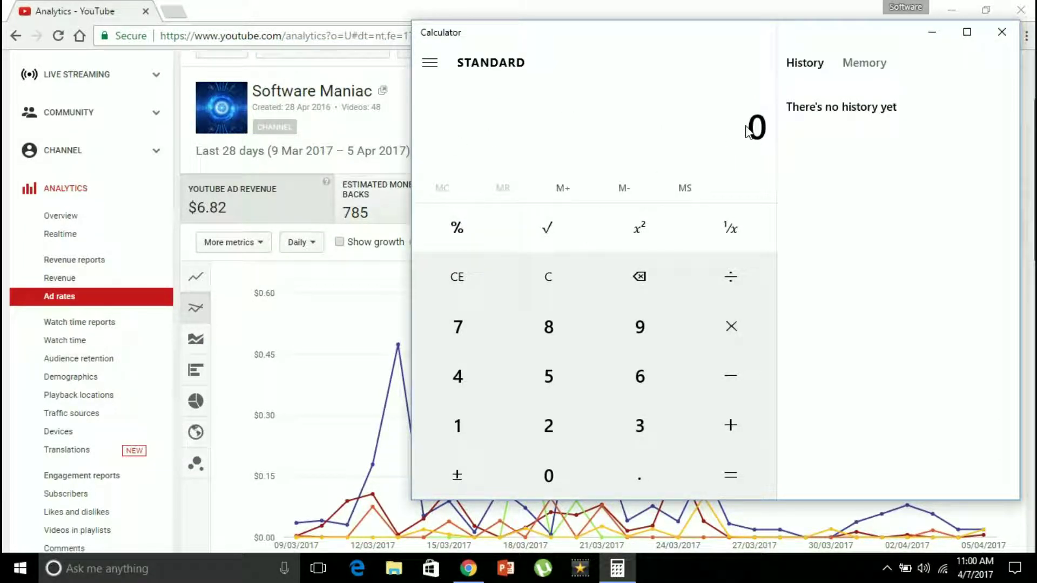
- Calculate the channel's revenue share as a percentage: 3.75 ÷ 6.82 × 100
{"action": "type", "text": "3."}
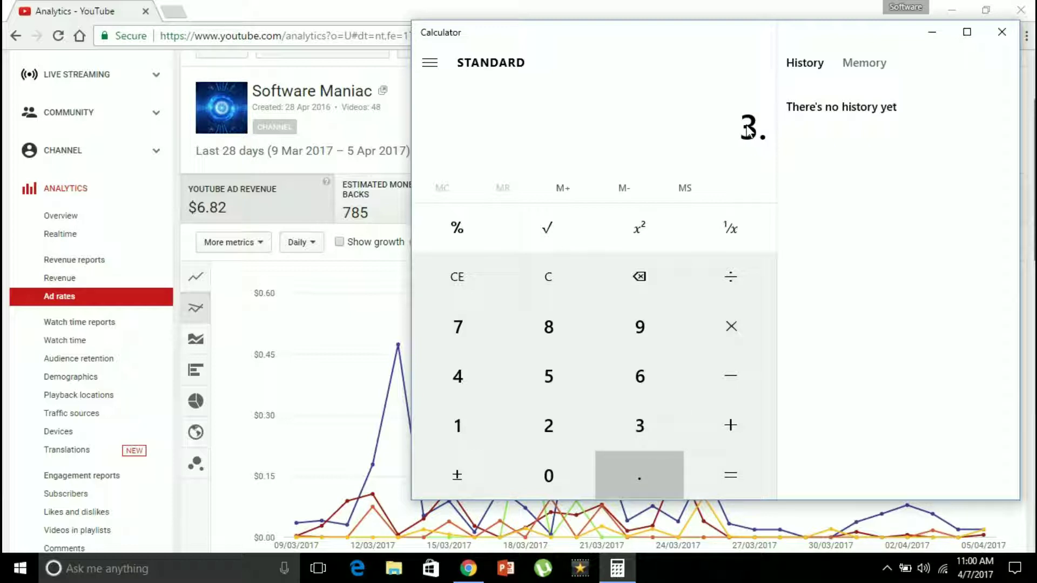
{"action": "type", "text": "75"}
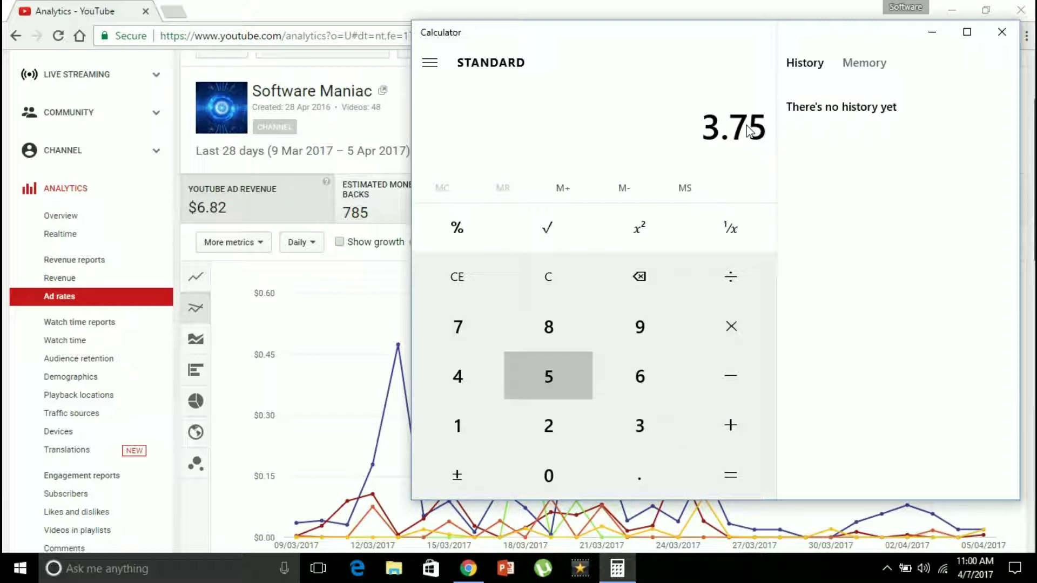
{"action": "key", "text": "slash"}
{"action": "type", "text": "6.82"}
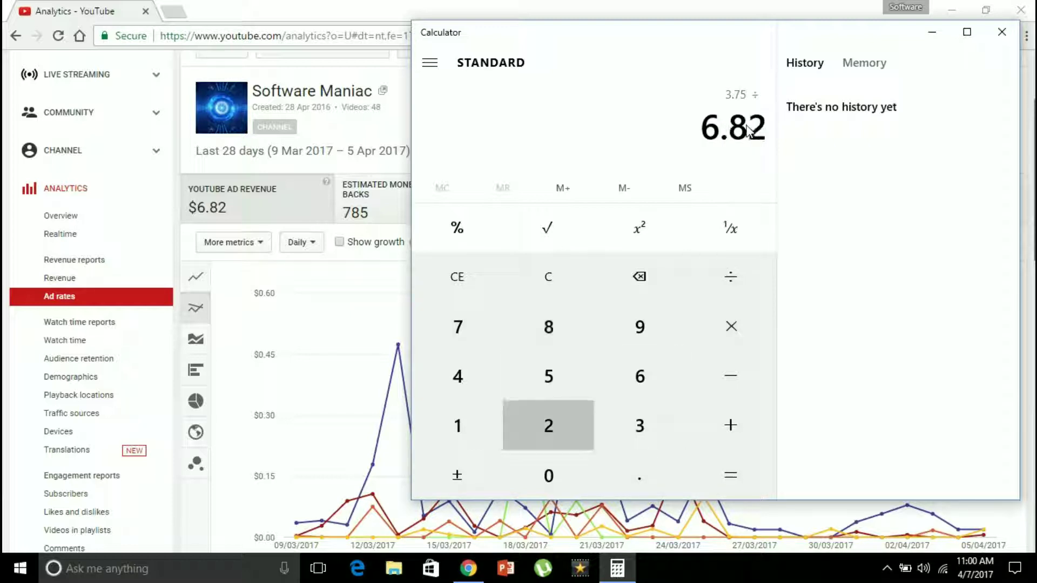
{"action": "key", "text": "asterisk"}
{"action": "type", "text": "100"}
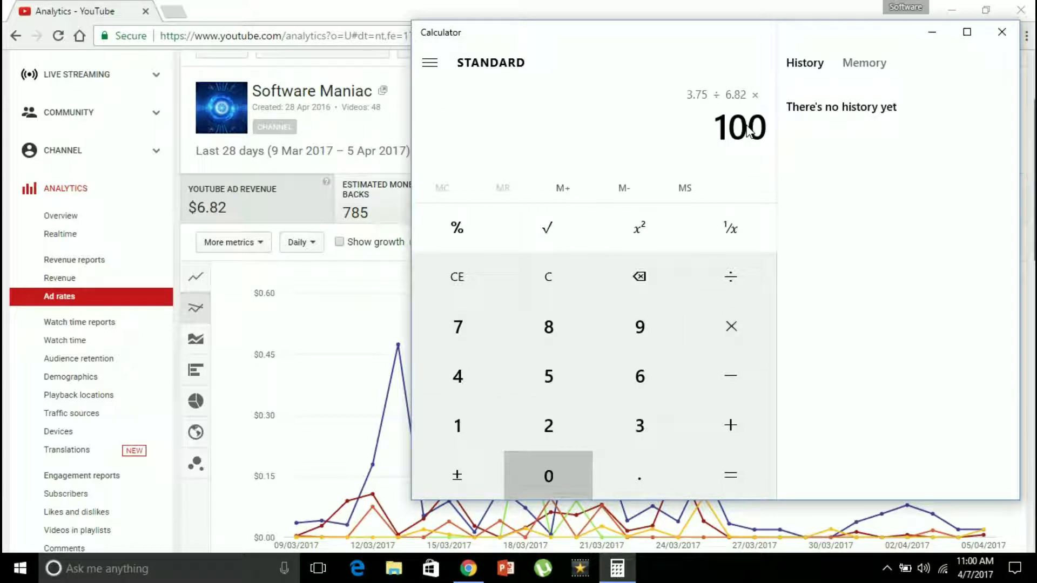
{"action": "key", "text": "Return"}
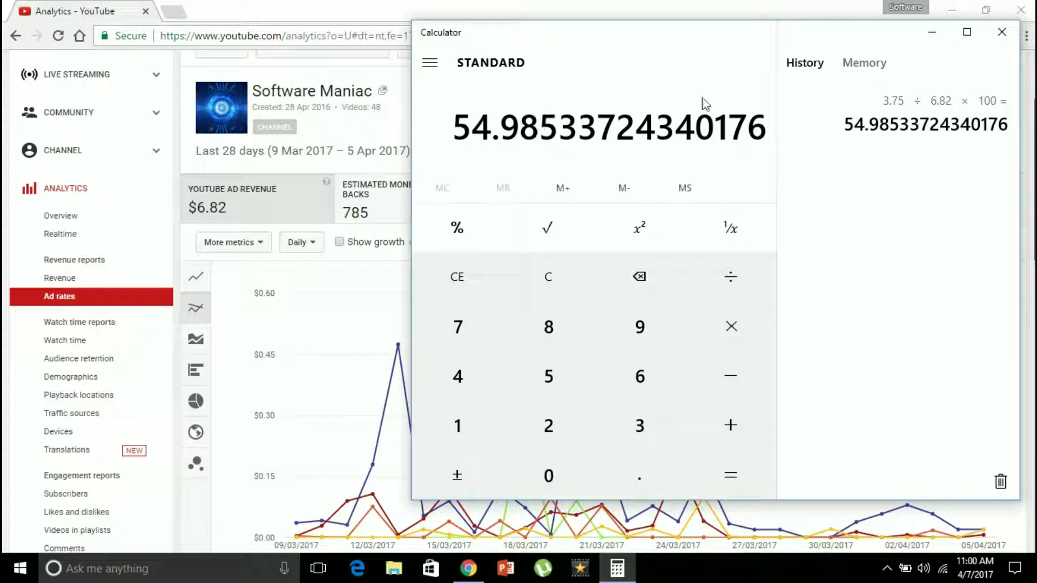
- Minimize Calculator and examine the Ad rates report's CPM figures, daily chart and per-country table
{"action": "left_click", "coordinate": [935, 37]}
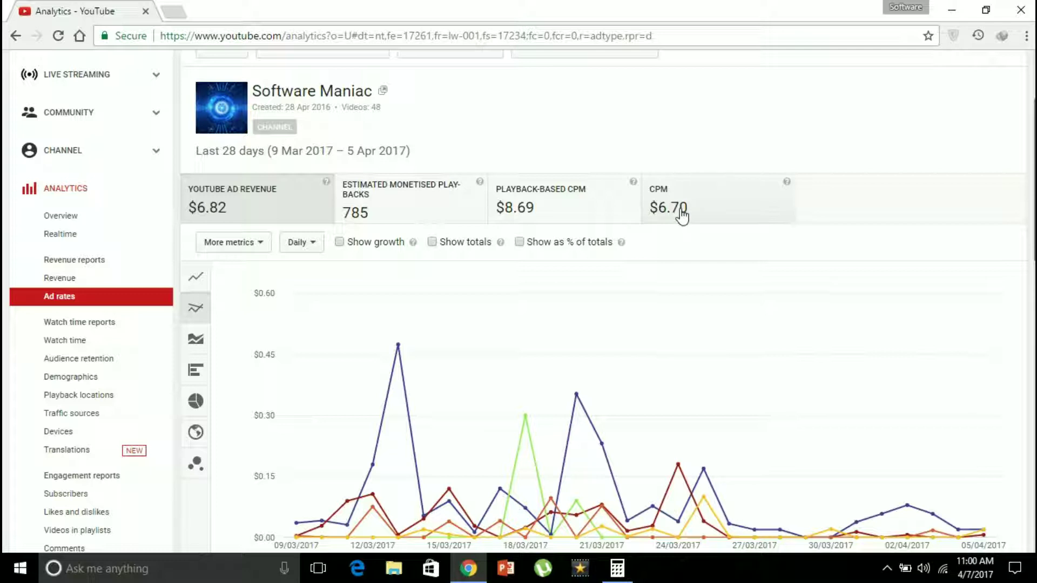
{"action": "scroll", "coordinate": [678, 218], "scroll_direction": "down", "scroll_amount": 1}
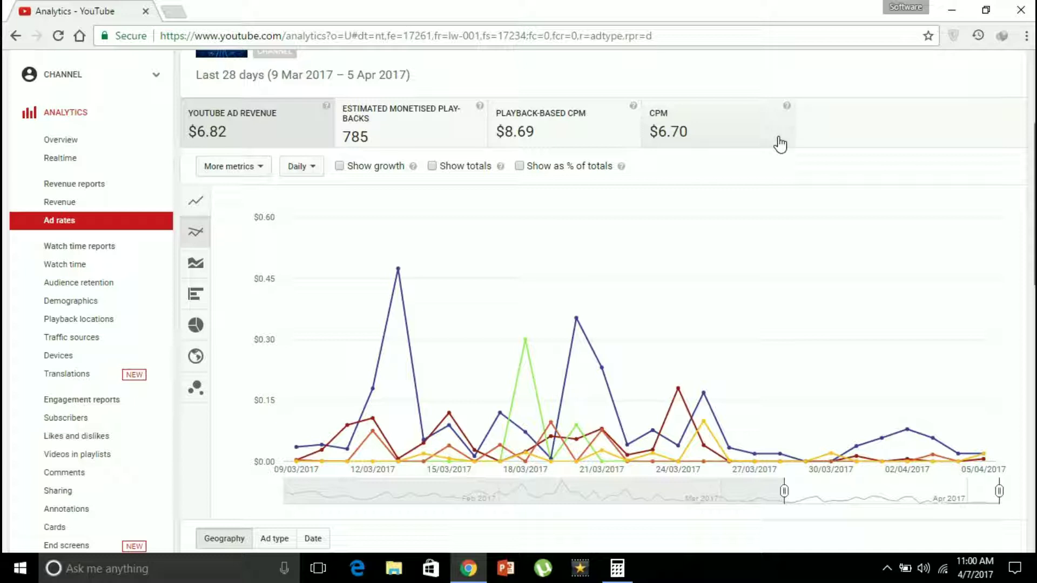
{"action": "scroll", "coordinate": [766, 176], "scroll_direction": "down", "scroll_amount": 8}
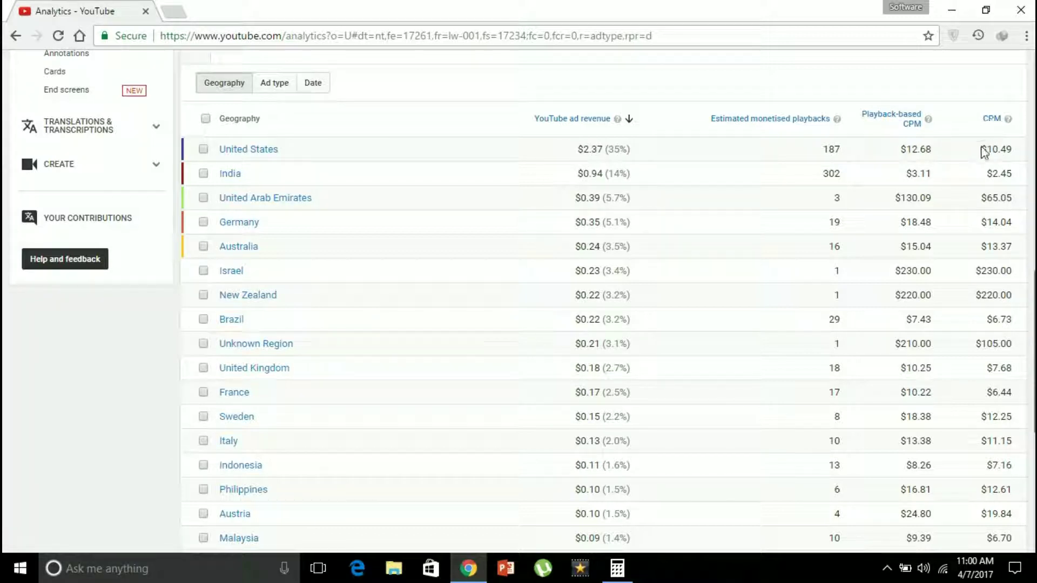
- Open the Watch time report and examine its totals, daily chart and per-video table of watch time, views and average view duration
{"action": "scroll", "coordinate": [71, 75], "scroll_direction": "up", "scroll_amount": 6}
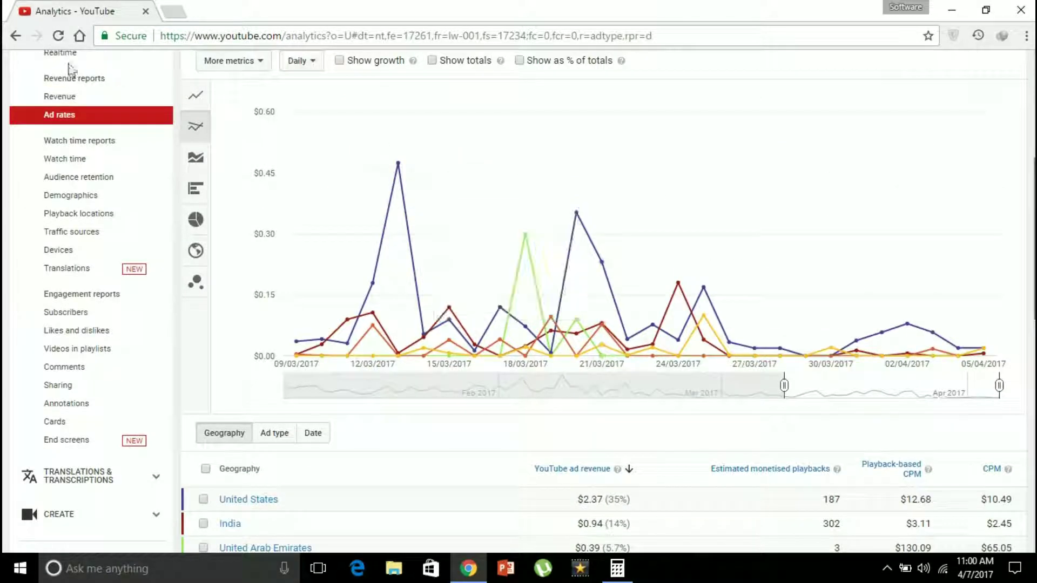
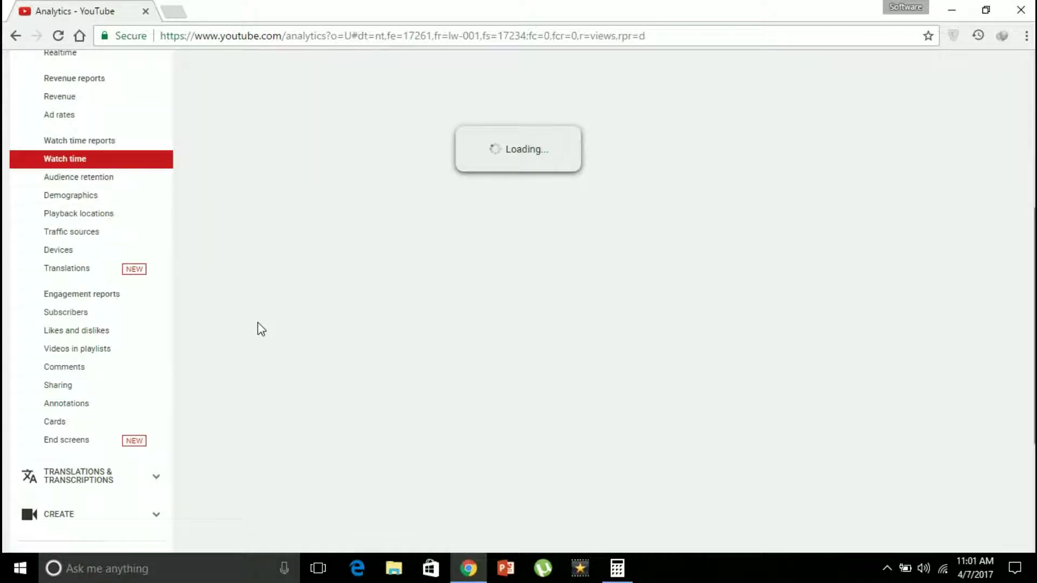
{"action": "scroll", "coordinate": [258, 323], "scroll_direction": "up", "scroll_amount": 3}
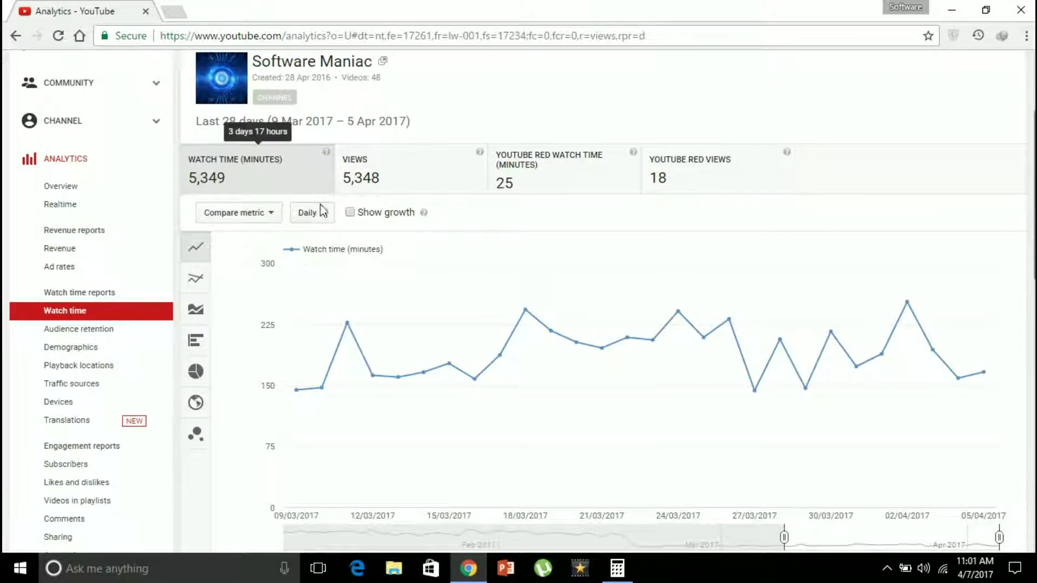
{"action": "scroll", "coordinate": [321, 238], "scroll_direction": "up", "scroll_amount": 3}
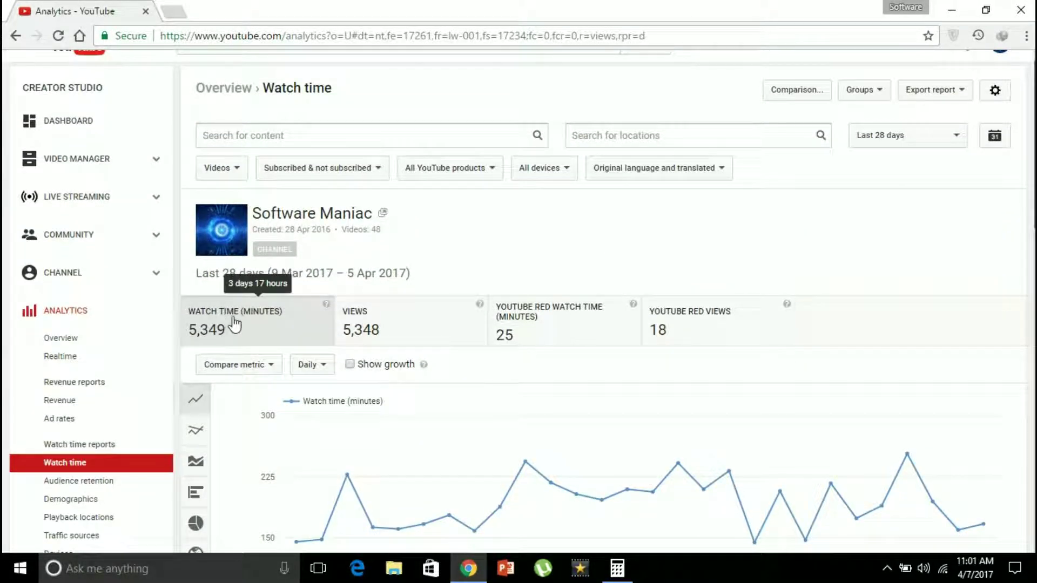
{"action": "scroll", "coordinate": [226, 325], "scroll_direction": "down", "scroll_amount": 3}
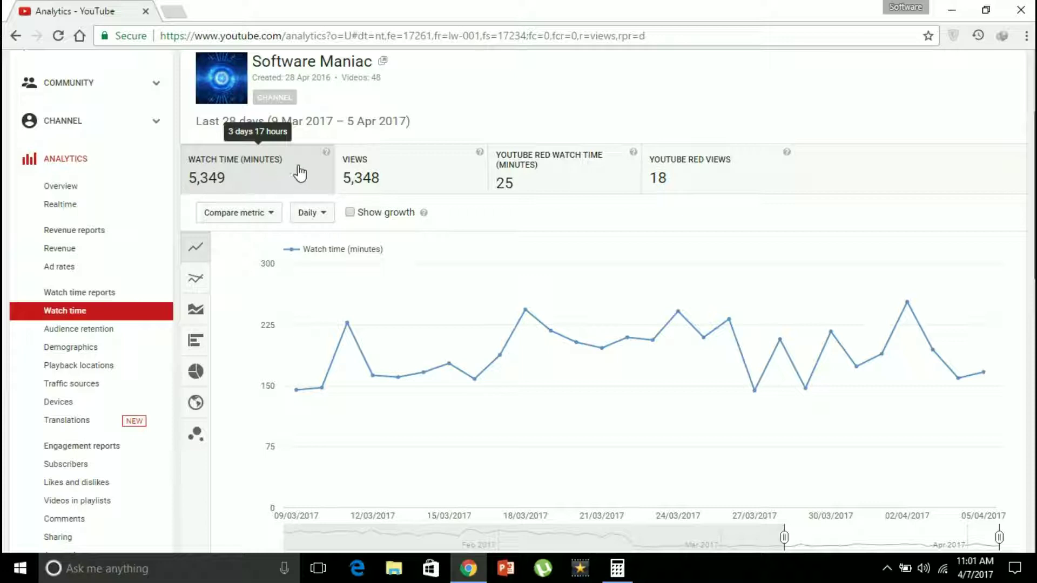
{"action": "scroll", "coordinate": [139, 231], "scroll_direction": "down", "scroll_amount": 3}
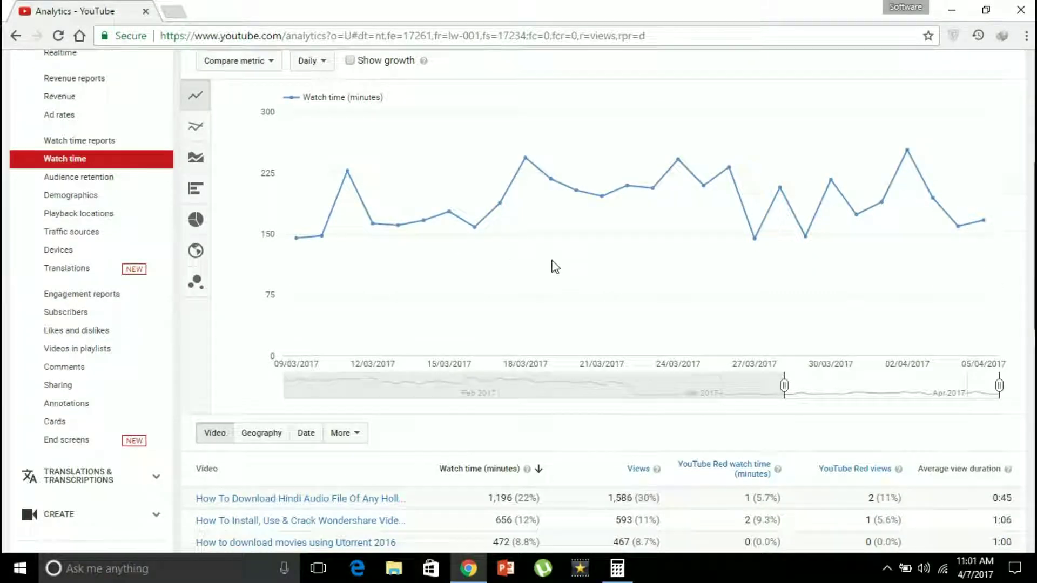
{"action": "scroll", "coordinate": [549, 264], "scroll_direction": "up", "scroll_amount": 3}
{"action": "scroll", "coordinate": [400, 292], "scroll_direction": "down", "scroll_amount": 6}
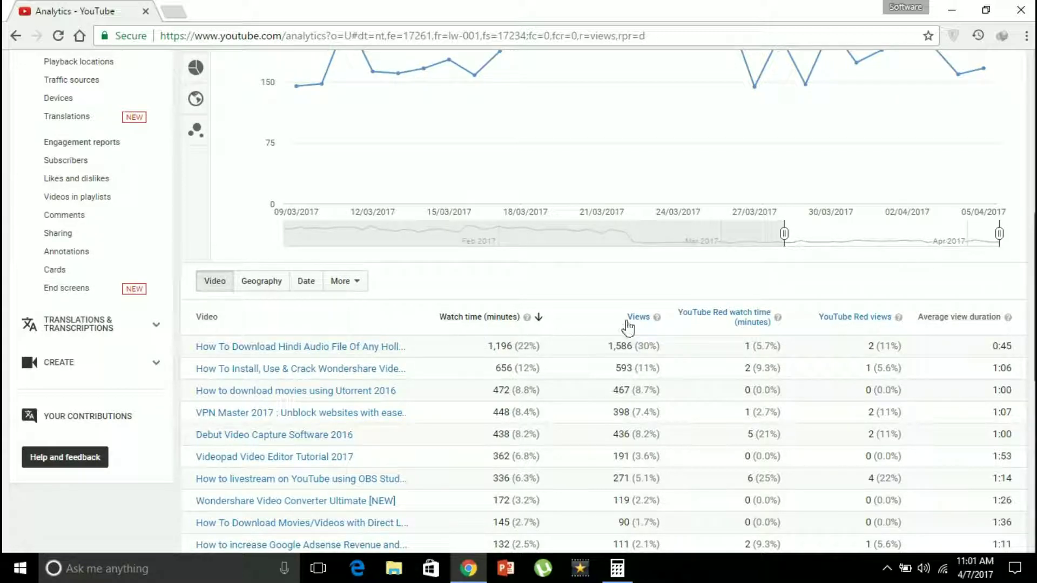
{"action": "scroll", "coordinate": [497, 351], "scroll_direction": "down", "scroll_amount": 2}
{"action": "scroll", "coordinate": [498, 362], "scroll_direction": "down", "scroll_amount": 2}
- Open the Audience retention report and examine average view duration and average percentage viewed, overall and per video
{"action": "scroll", "coordinate": [458, 300], "scroll_direction": "up", "scroll_amount": 6}
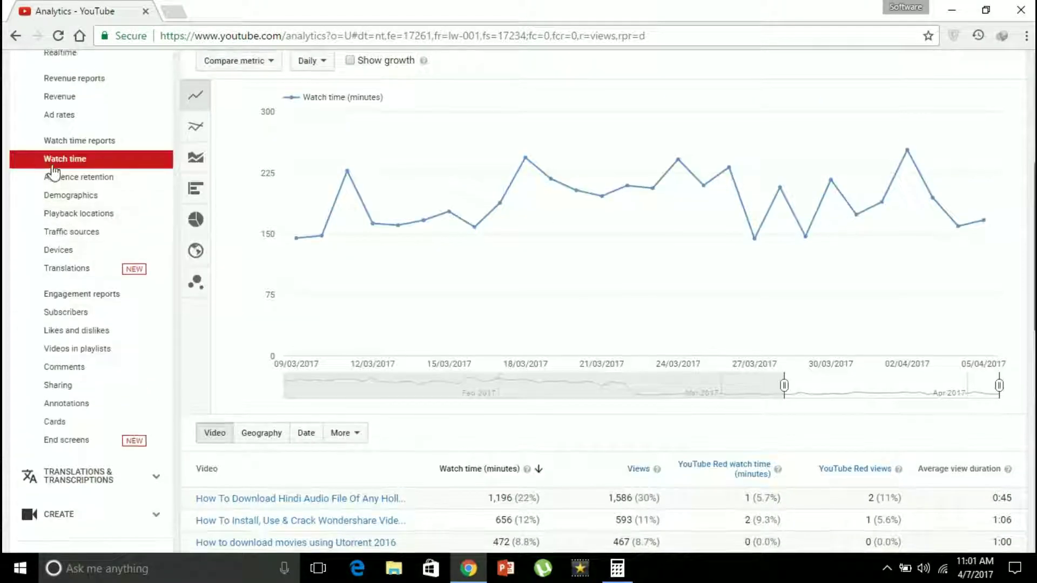
{"action": "left_click", "coordinate": [68, 179]}
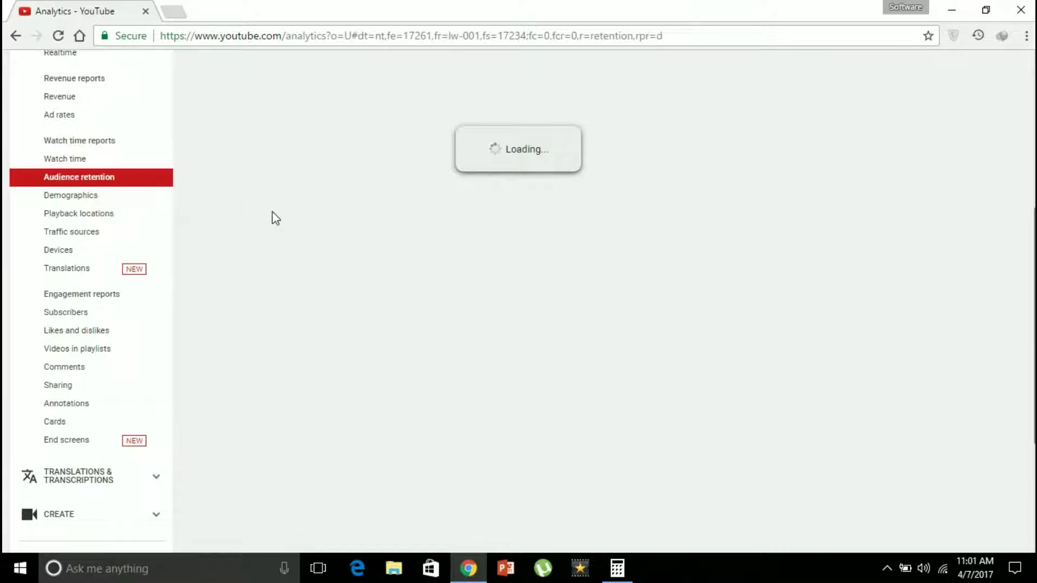
{"action": "scroll", "coordinate": [381, 216], "scroll_direction": "up", "scroll_amount": 2}
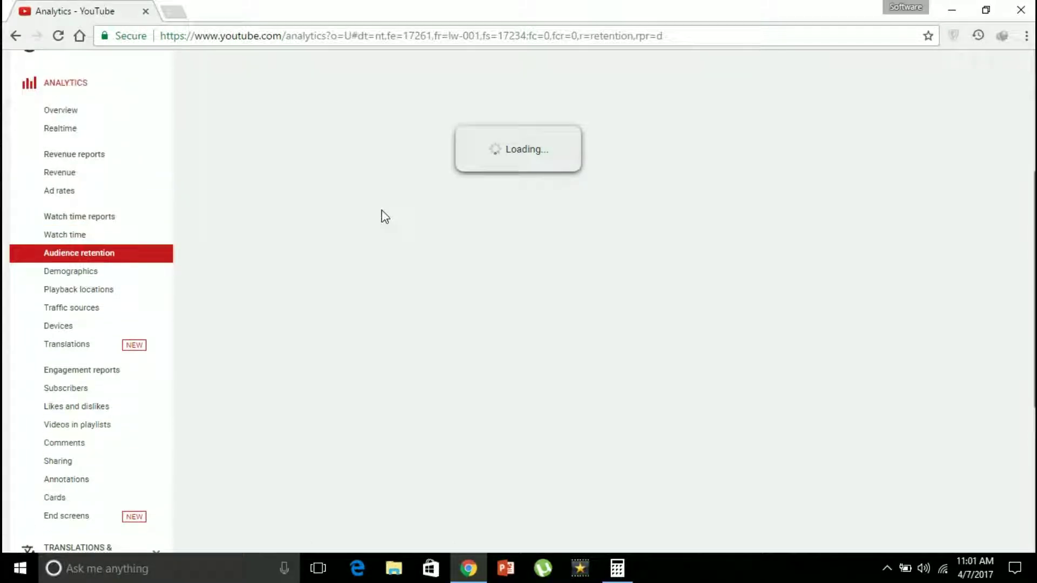
{"action": "scroll", "coordinate": [383, 216], "scroll_direction": "up", "scroll_amount": 3}
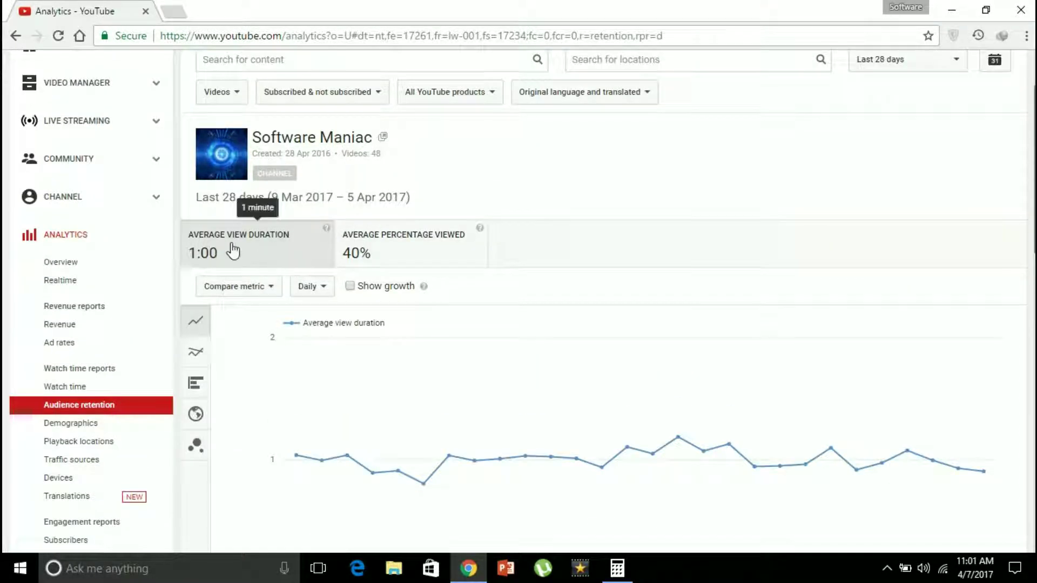
{"action": "scroll", "coordinate": [235, 251], "scroll_direction": "down", "scroll_amount": 2}
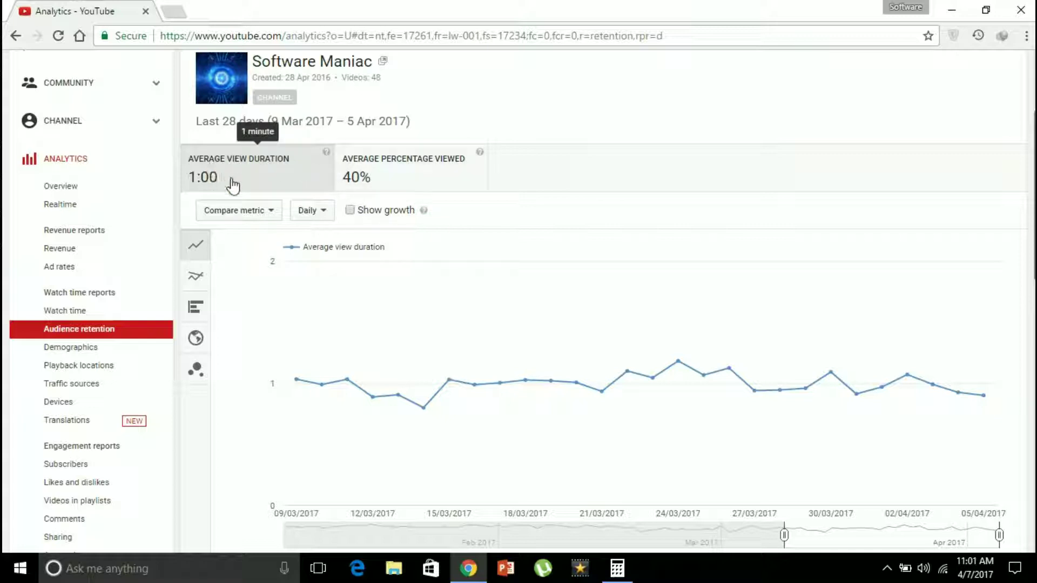
{"action": "mouse_move", "coordinate": [622, 575]}
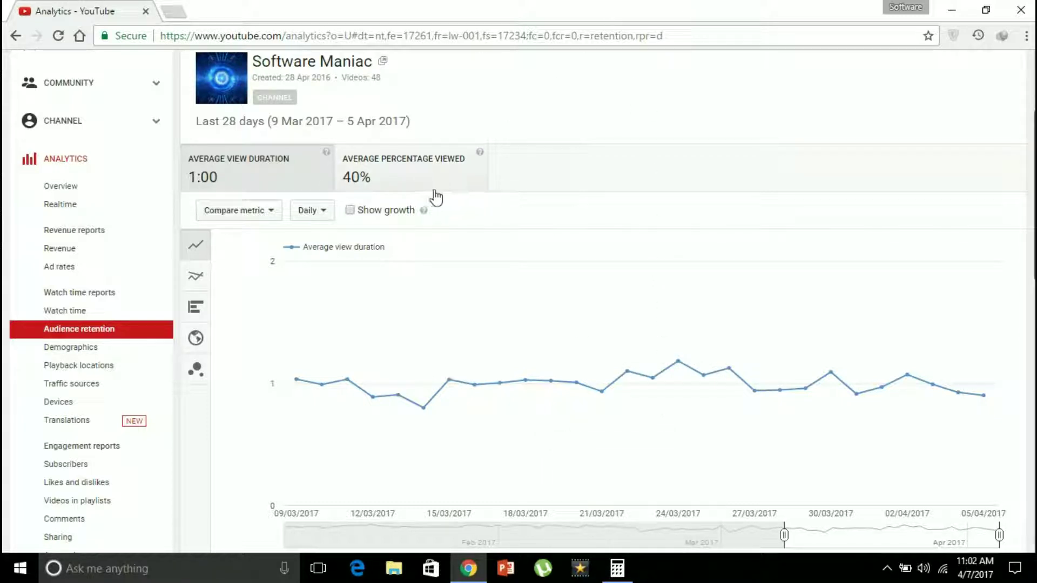
{"action": "scroll", "coordinate": [455, 248], "scroll_direction": "down", "scroll_amount": 8}
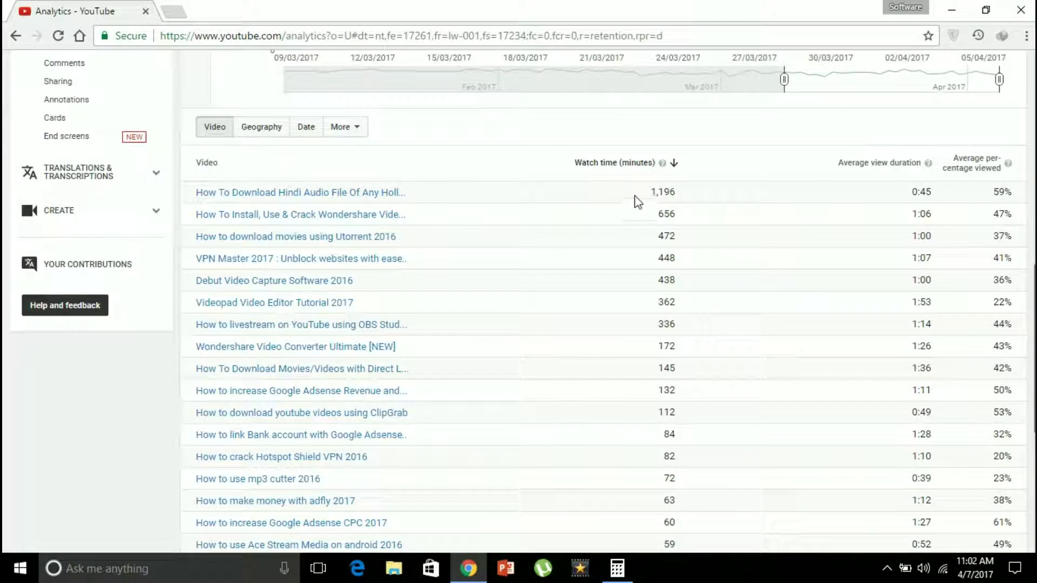
{"action": "scroll", "coordinate": [922, 122], "scroll_direction": "down", "scroll_amount": 1}
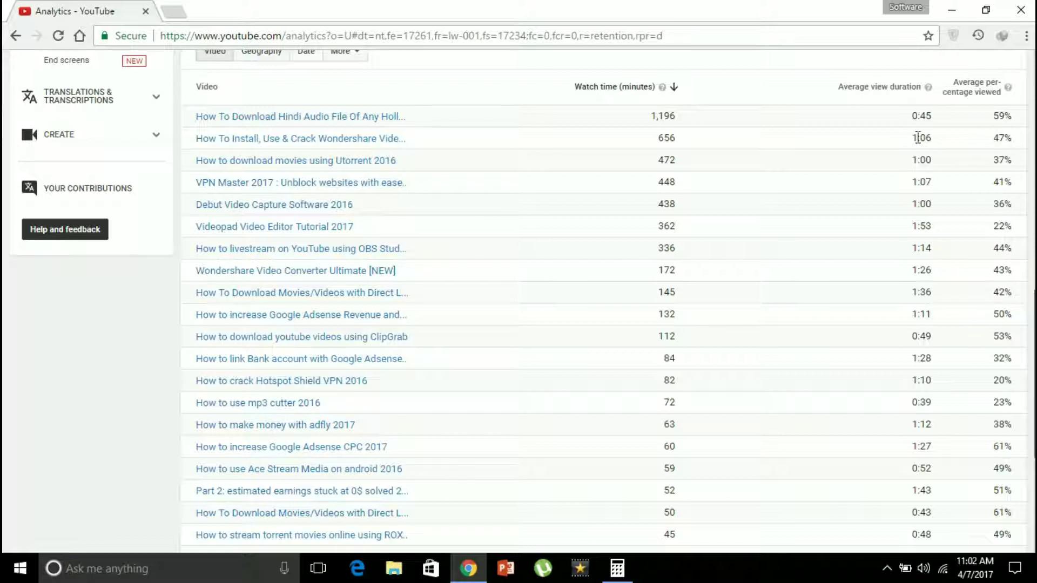
{"action": "mouse_move", "coordinate": [916, 139]}
- Open the Demographics report and examine the age and gender chart and the viewer age table of watch time shares
{"action": "scroll", "coordinate": [446, 180], "scroll_direction": "up", "scroll_amount": 3}
{"action": "scroll", "coordinate": [116, 218], "scroll_direction": "up", "scroll_amount": 4}
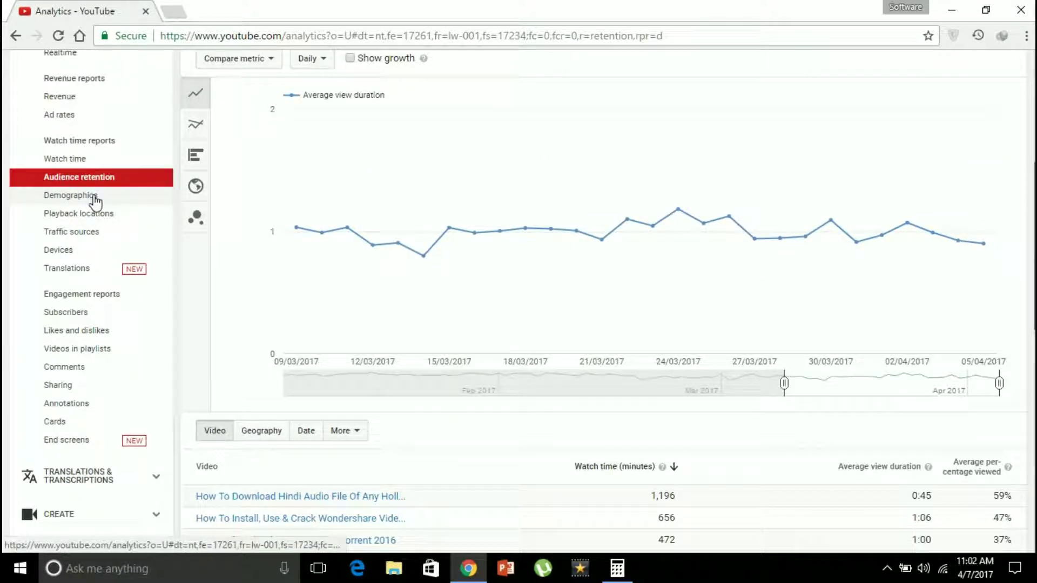
{"action": "left_click", "coordinate": [94, 198]}
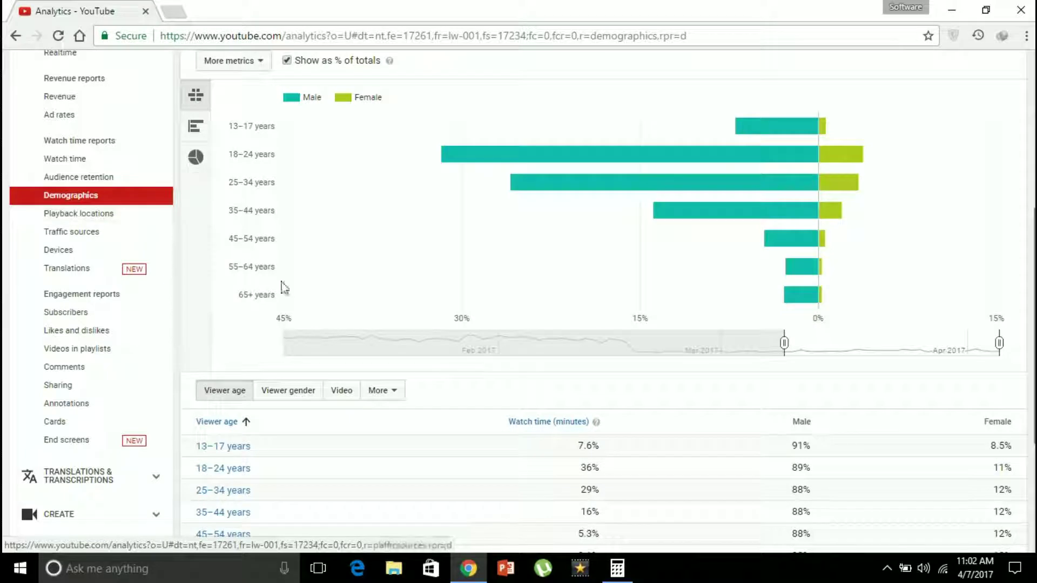
{"action": "scroll", "coordinate": [335, 290], "scroll_direction": "up", "scroll_amount": 1}
{"action": "scroll", "coordinate": [331, 222], "scroll_direction": "down", "scroll_amount": 6}
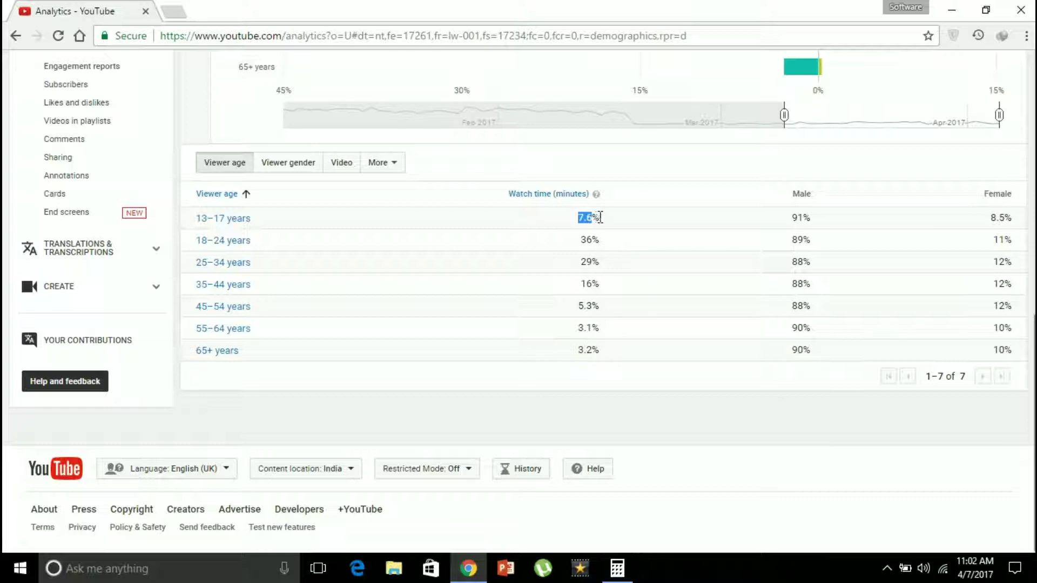
{"action": "left_click", "coordinate": [580, 218]}
{"action": "scroll", "coordinate": [596, 164], "scroll_direction": "up", "scroll_amount": 2}
{"action": "scroll", "coordinate": [227, 200], "scroll_direction": "up", "scroll_amount": 3}
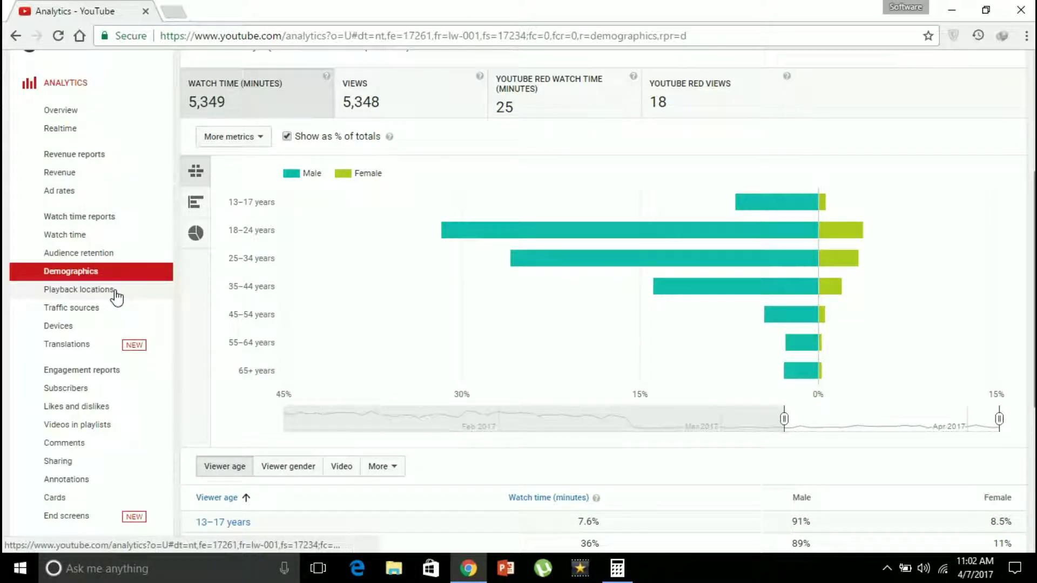
{"action": "scroll", "coordinate": [601, 343], "scroll_direction": "down", "scroll_amount": 4}
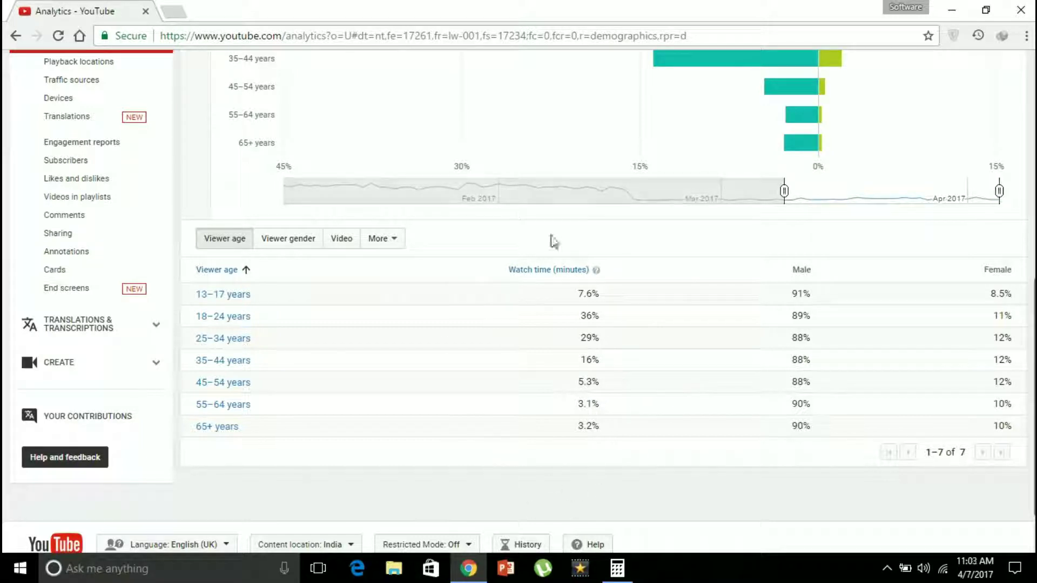
- Open the Playback locations report and examine its chart and the table of watch time, views and average view duration per location
{"action": "scroll", "coordinate": [54, 221], "scroll_direction": "up", "scroll_amount": 3}
{"action": "left_click", "coordinate": [67, 215]}
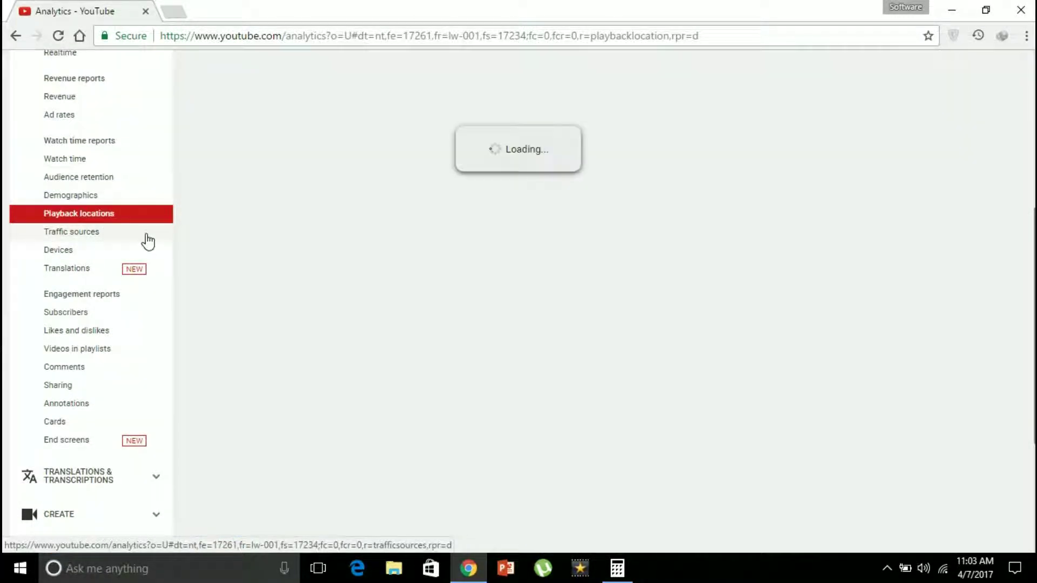
{"action": "scroll", "coordinate": [408, 273], "scroll_direction": "down", "scroll_amount": 3}
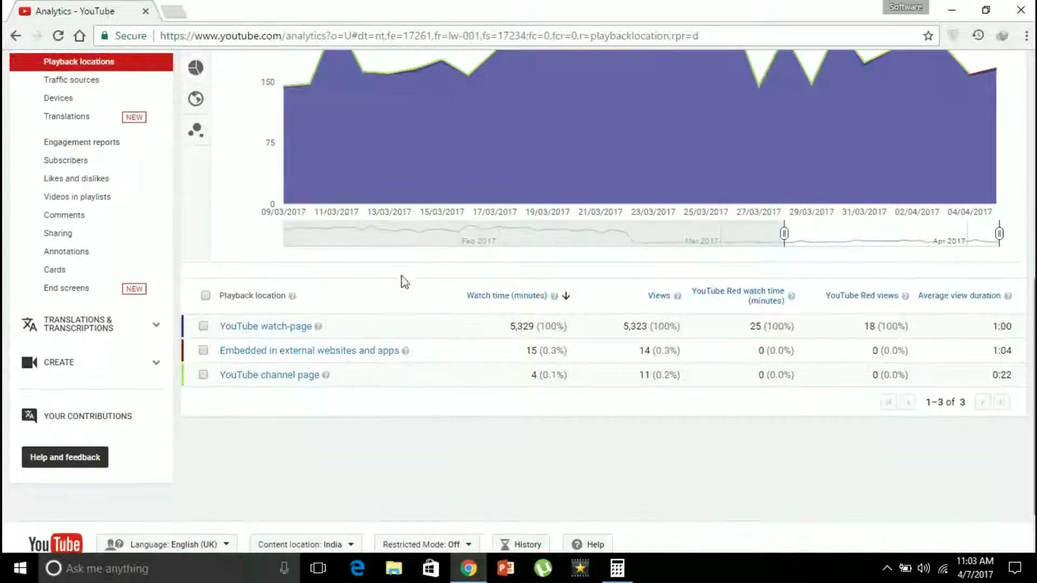
{"action": "scroll", "coordinate": [961, 410], "scroll_direction": "down", "scroll_amount": 2}
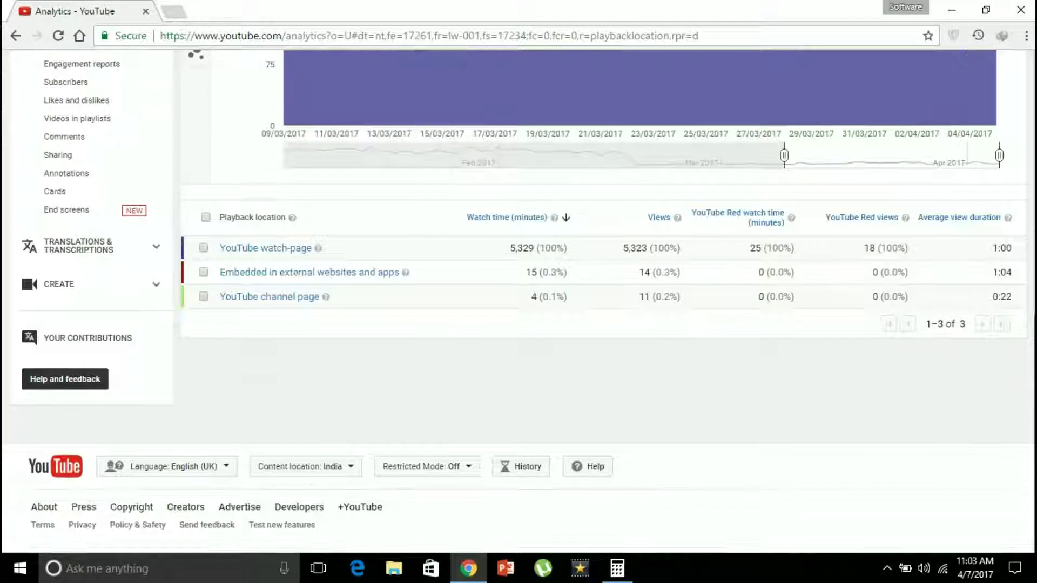
{"action": "scroll", "coordinate": [972, 444], "scroll_direction": "up", "scroll_amount": 1}
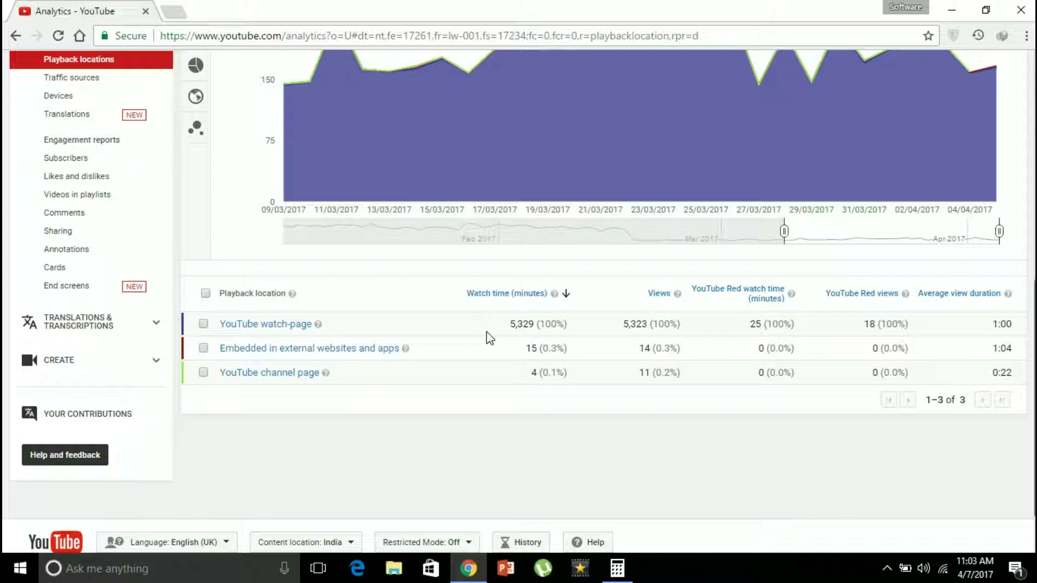
{"action": "scroll", "coordinate": [464, 380], "scroll_direction": "up", "scroll_amount": 2}
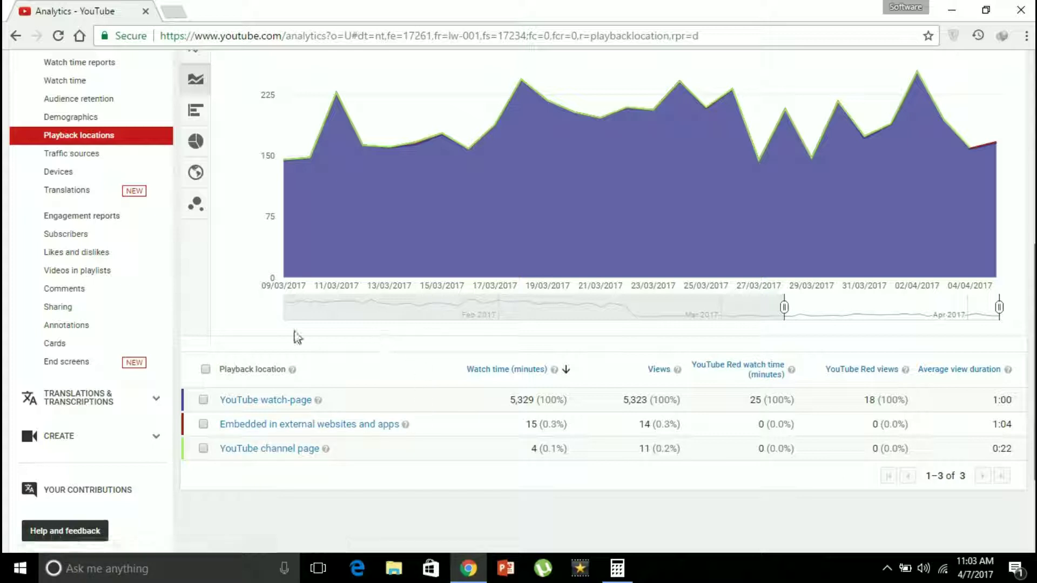
- Open the Traffic sources report and examine the daily chart and the watch time and views for each source
{"action": "scroll", "coordinate": [57, 161], "scroll_direction": "up", "scroll_amount": 2}
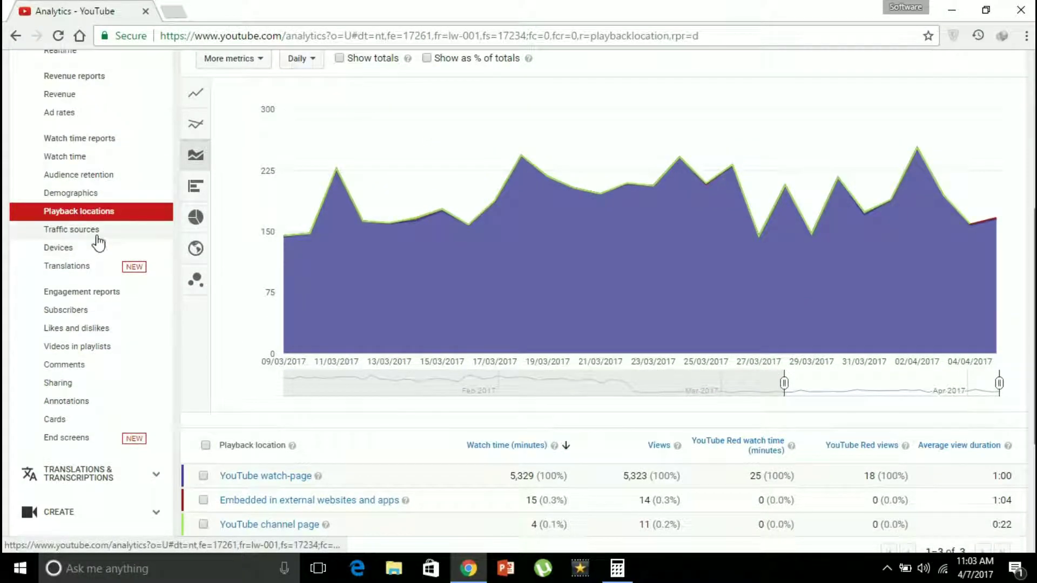
{"action": "left_click", "coordinate": [104, 237]}
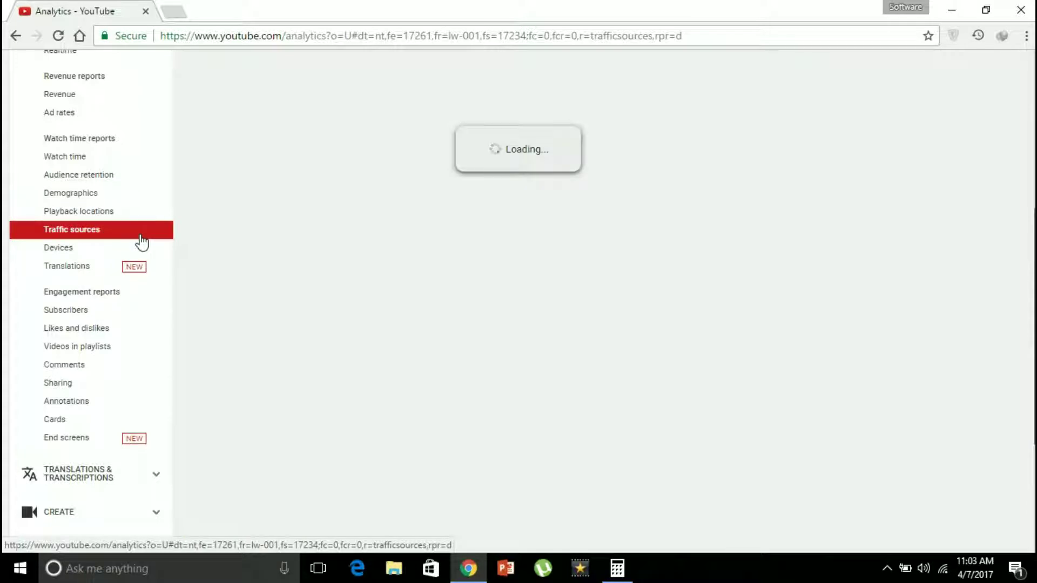
{"action": "scroll", "coordinate": [291, 258], "scroll_direction": "down", "scroll_amount": 4}
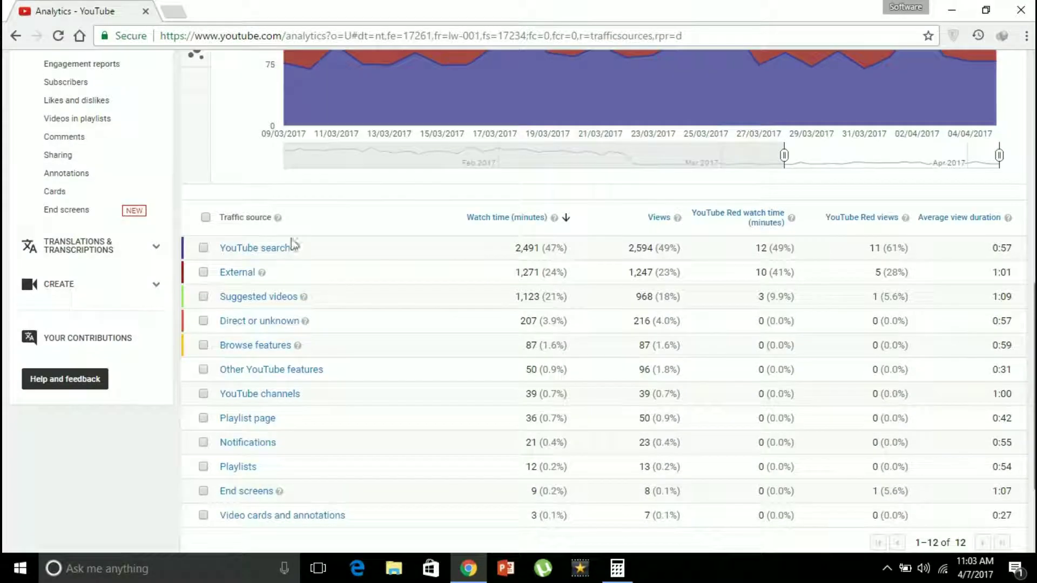
{"action": "scroll", "coordinate": [345, 231], "scroll_direction": "up", "scroll_amount": 3}
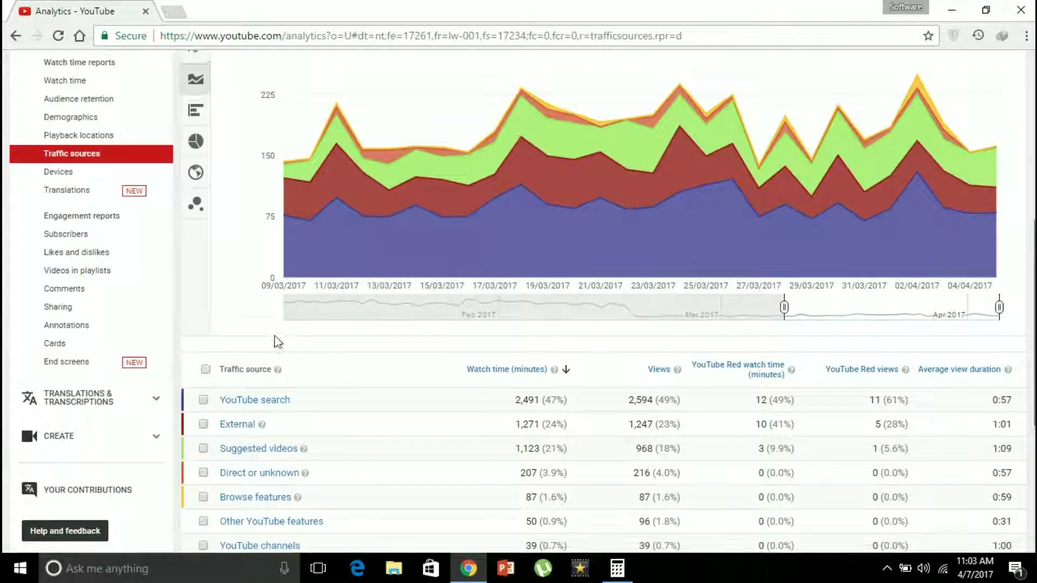
{"action": "scroll", "coordinate": [265, 331], "scroll_direction": "down", "scroll_amount": 2}
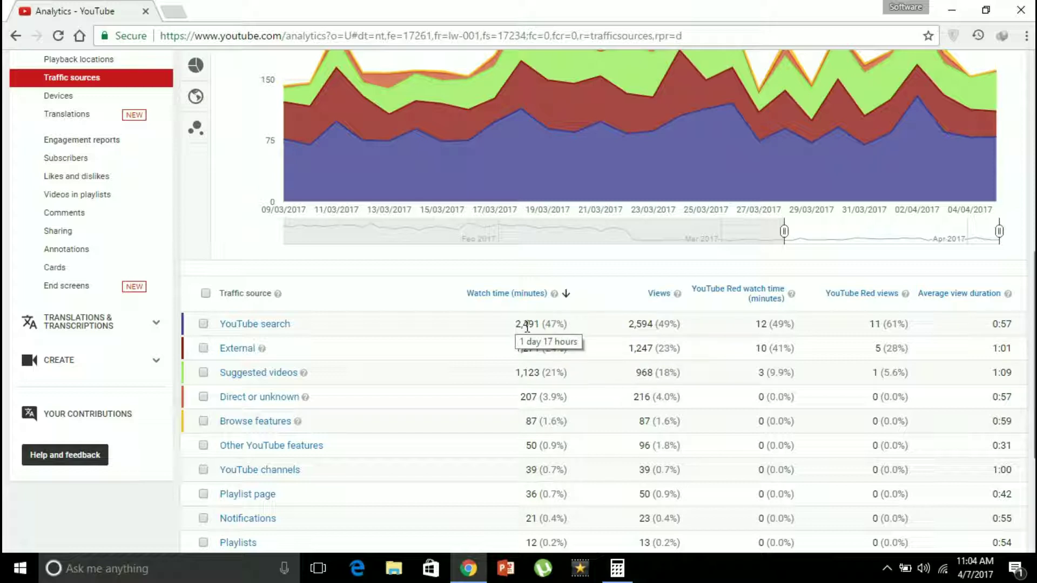
- Open the YouTube search traffic source and examine the search terms with their watch time and views
{"action": "left_click", "coordinate": [268, 326]}
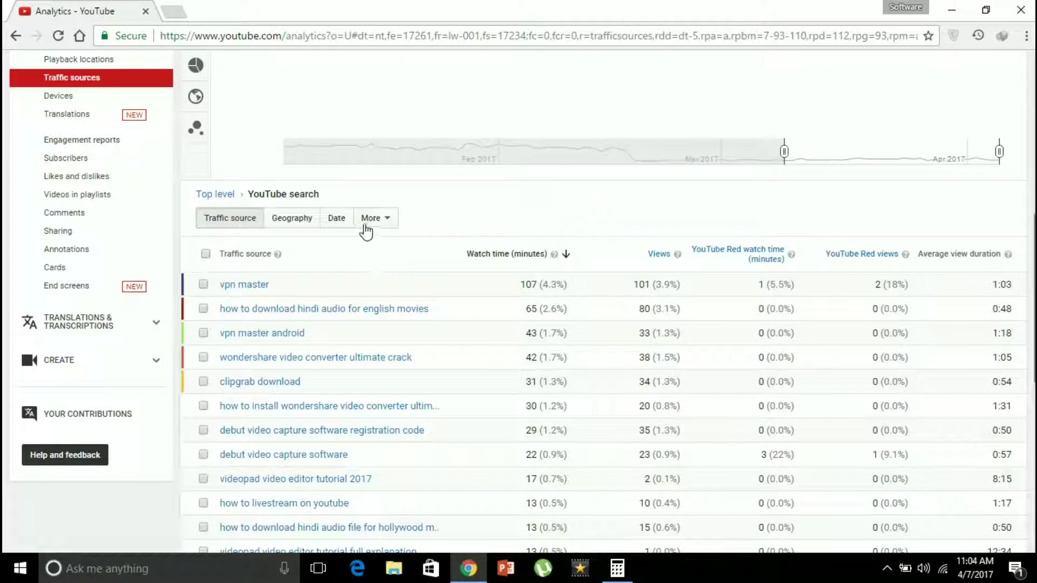
{"action": "scroll", "coordinate": [362, 263], "scroll_direction": "down", "scroll_amount": 1}
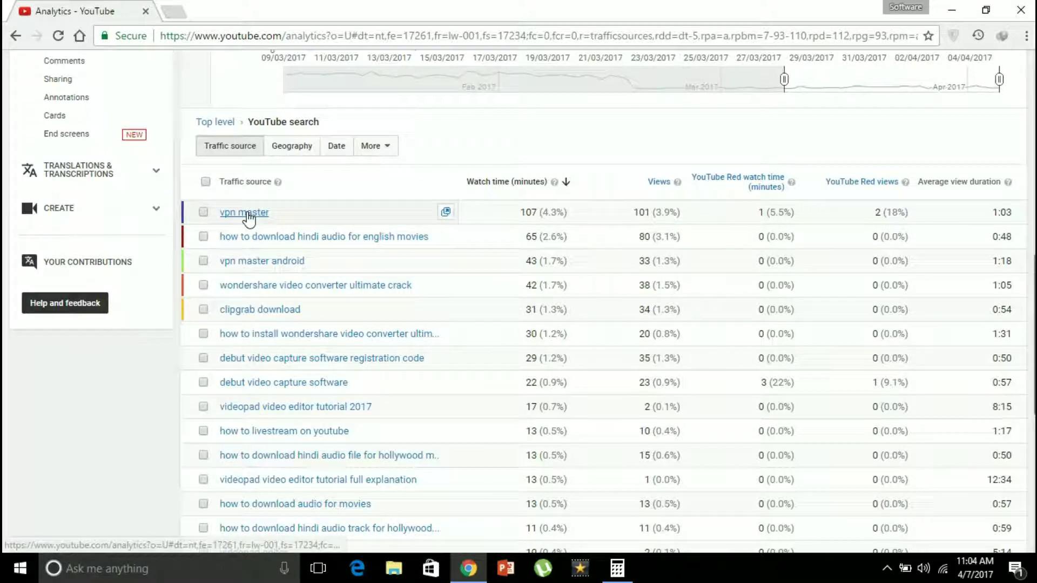
{"action": "scroll", "coordinate": [261, 213], "scroll_direction": "down", "scroll_amount": 2}
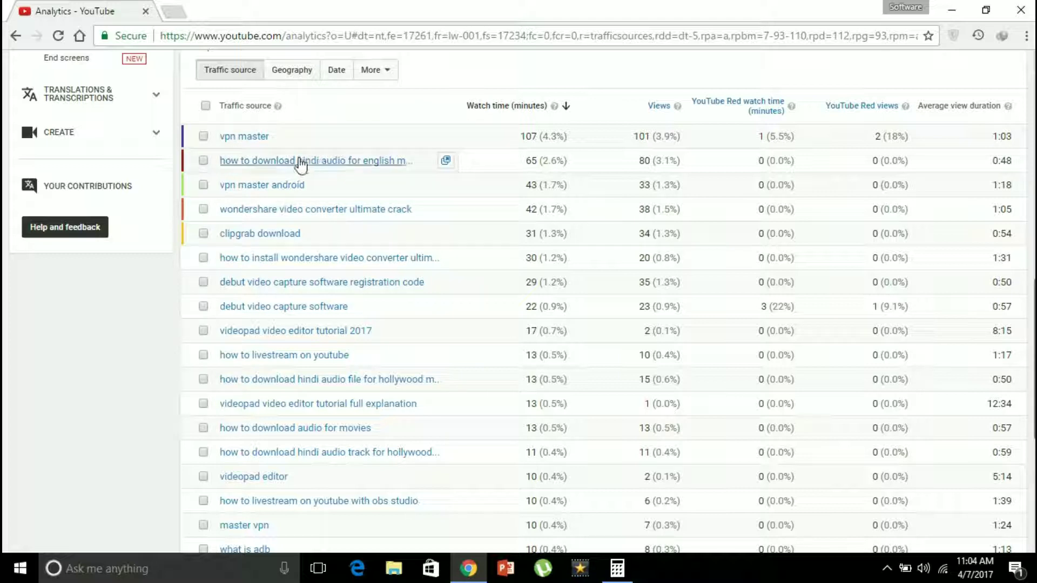
{"action": "scroll", "coordinate": [392, 157], "scroll_direction": "down", "scroll_amount": 1}
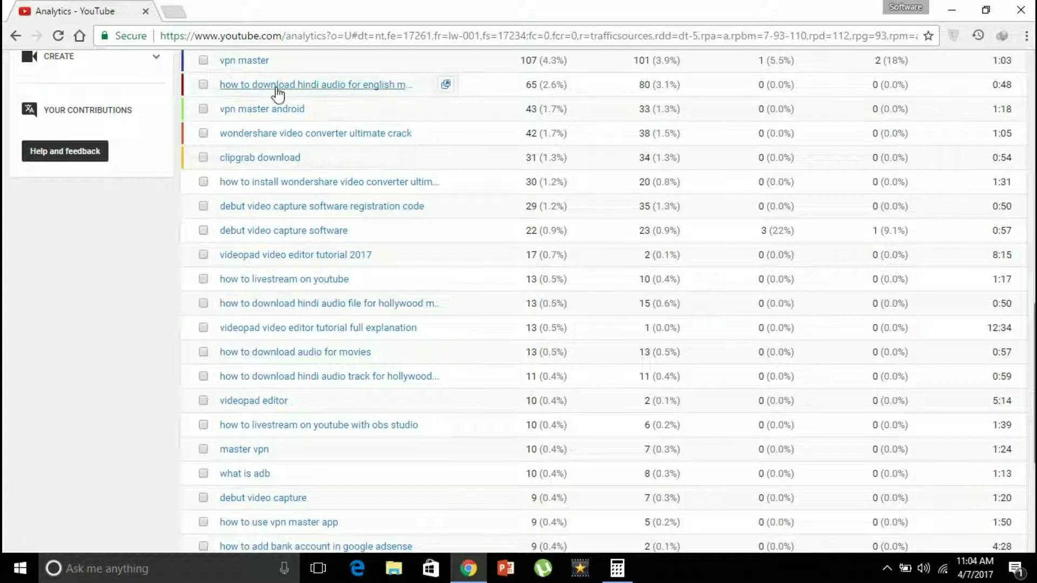
{"action": "scroll", "coordinate": [294, 199], "scroll_direction": "up", "scroll_amount": 2}
- Open the Devices report and examine the daily chart and the watch time and views per device type
{"action": "scroll", "coordinate": [533, 173], "scroll_direction": "up", "scroll_amount": 5}
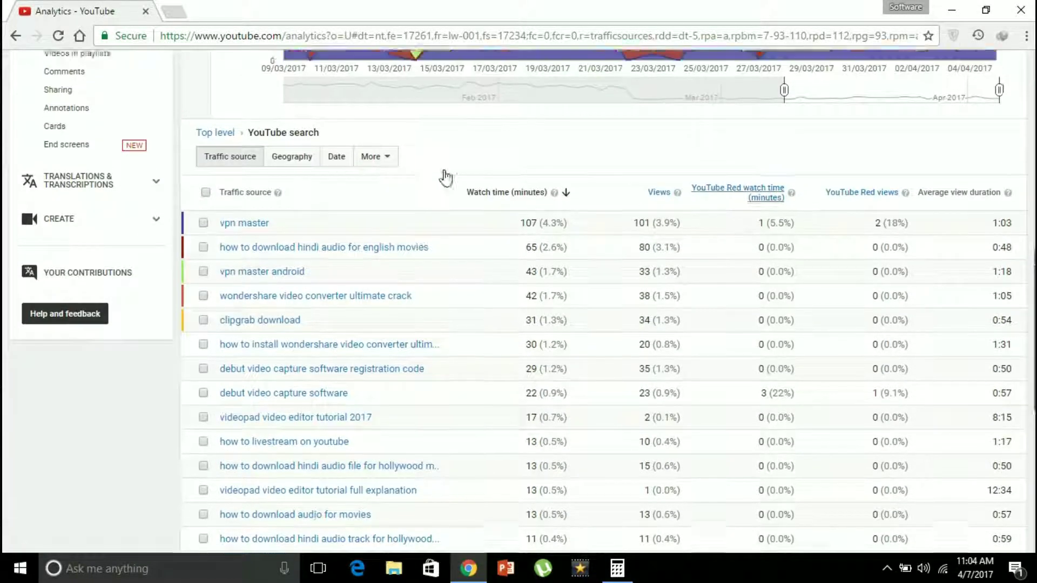
{"action": "left_click", "coordinate": [80, 174]}
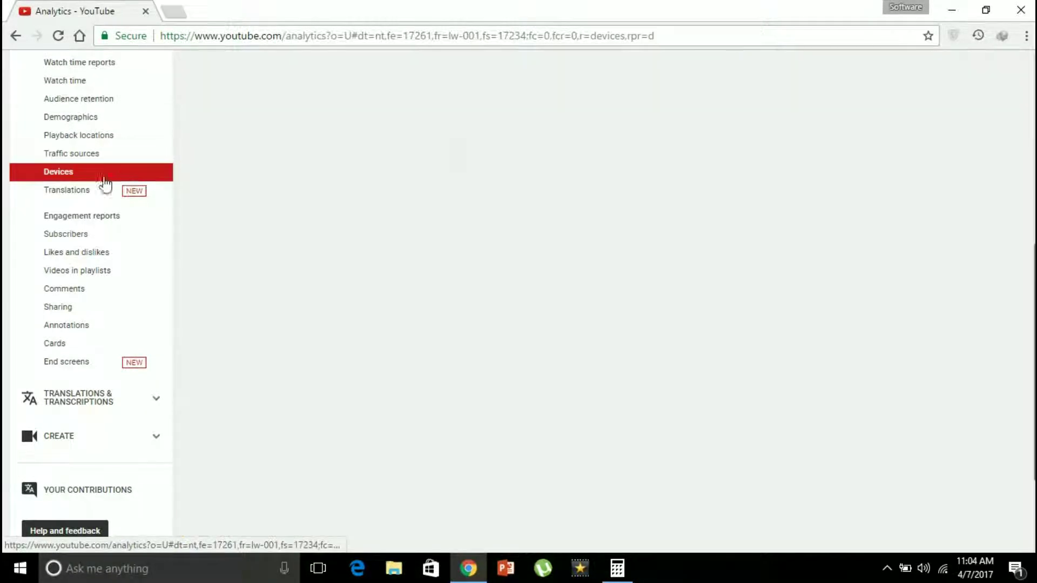
{"action": "scroll", "coordinate": [259, 248], "scroll_direction": "down", "scroll_amount": 3}
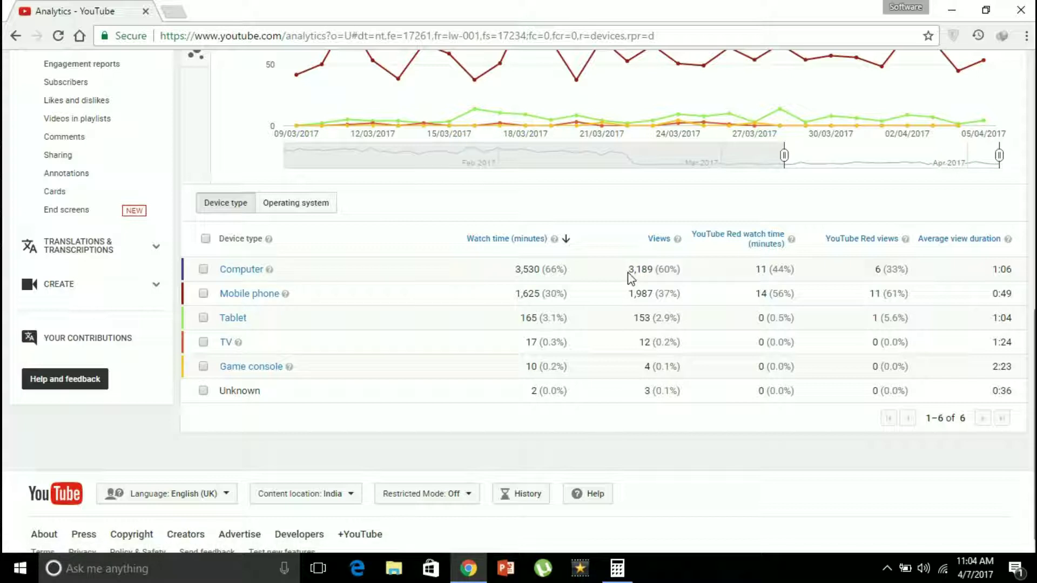
{"action": "left_click", "coordinate": [646, 270]}
{"action": "scroll", "coordinate": [378, 284], "scroll_direction": "up", "scroll_amount": 1}
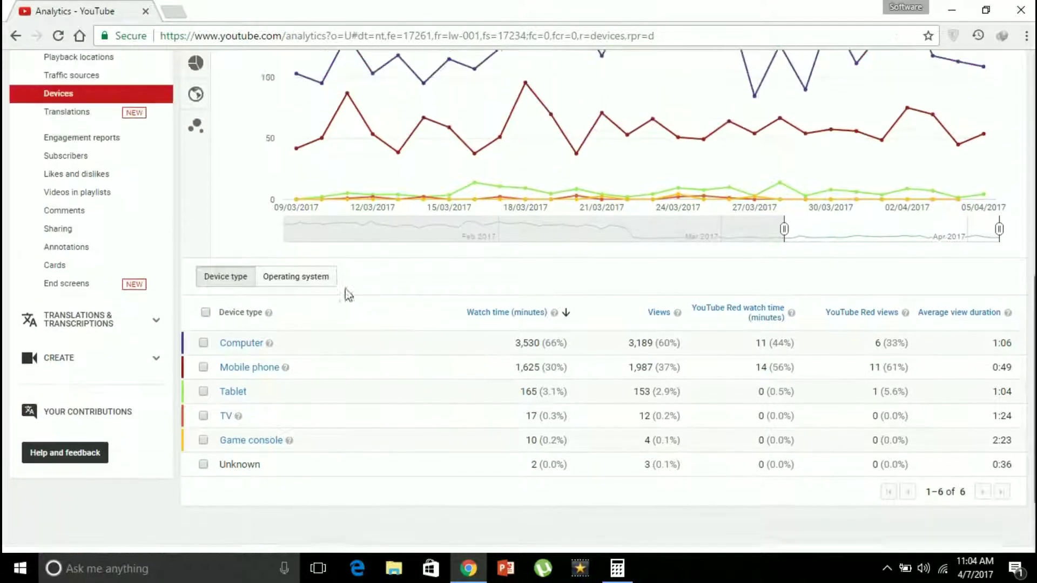
{"action": "scroll", "coordinate": [259, 364], "scroll_direction": "down", "scroll_amount": 1}
{"action": "scroll", "coordinate": [256, 356], "scroll_direction": "down", "scroll_amount": 1}
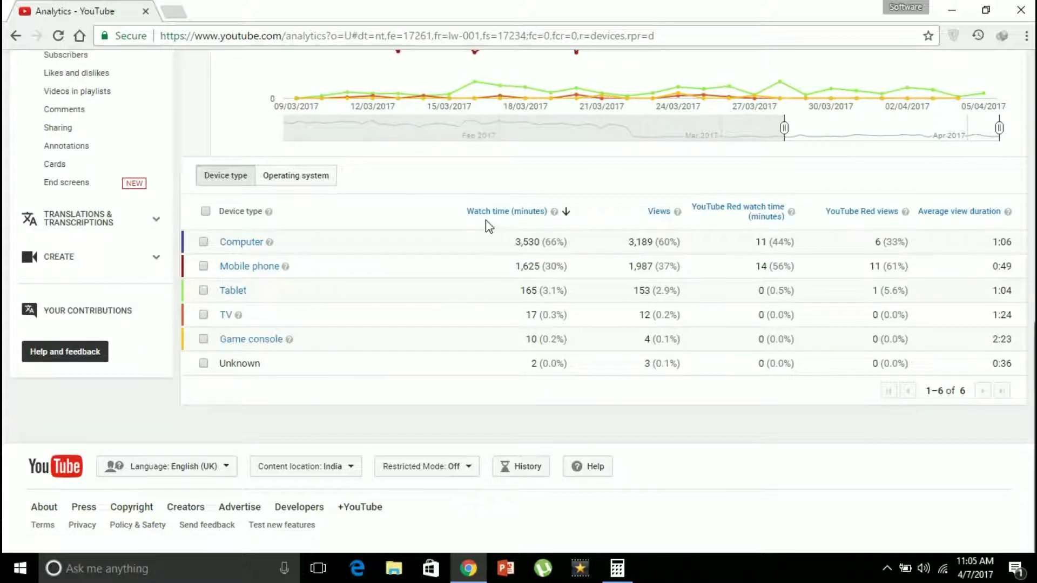
{"action": "scroll", "coordinate": [448, 184], "scroll_direction": "up", "scroll_amount": 5}
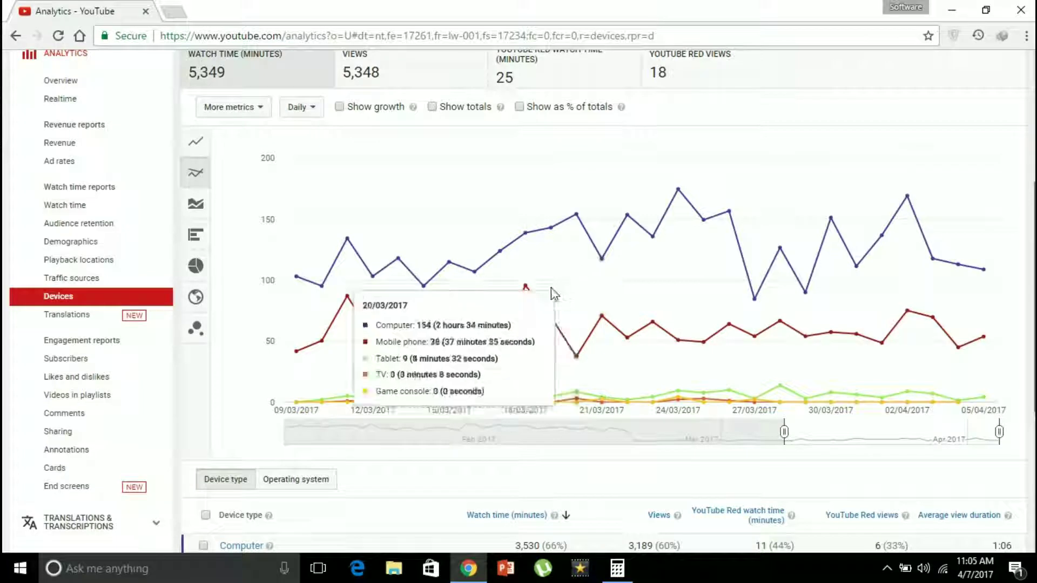
{"action": "scroll", "coordinate": [540, 297], "scroll_direction": "down", "scroll_amount": 3}
- Open the Subscribers report and examine subscribers gained and lost, the daily chart and the table by source
{"action": "scroll", "coordinate": [269, 222], "scroll_direction": "up", "scroll_amount": 1}
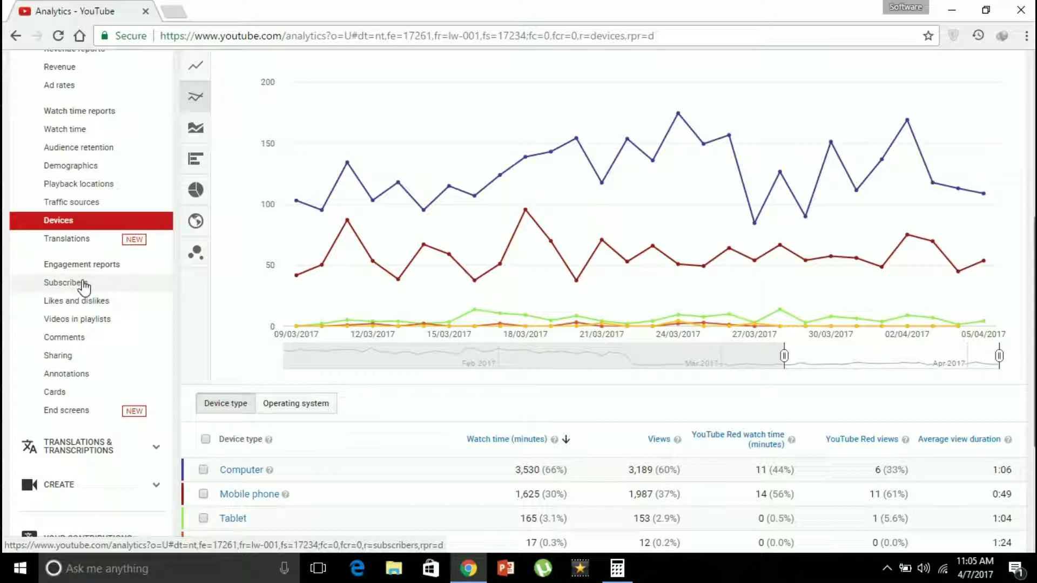
{"action": "scroll", "coordinate": [81, 300], "scroll_direction": "down", "scroll_amount": 1}
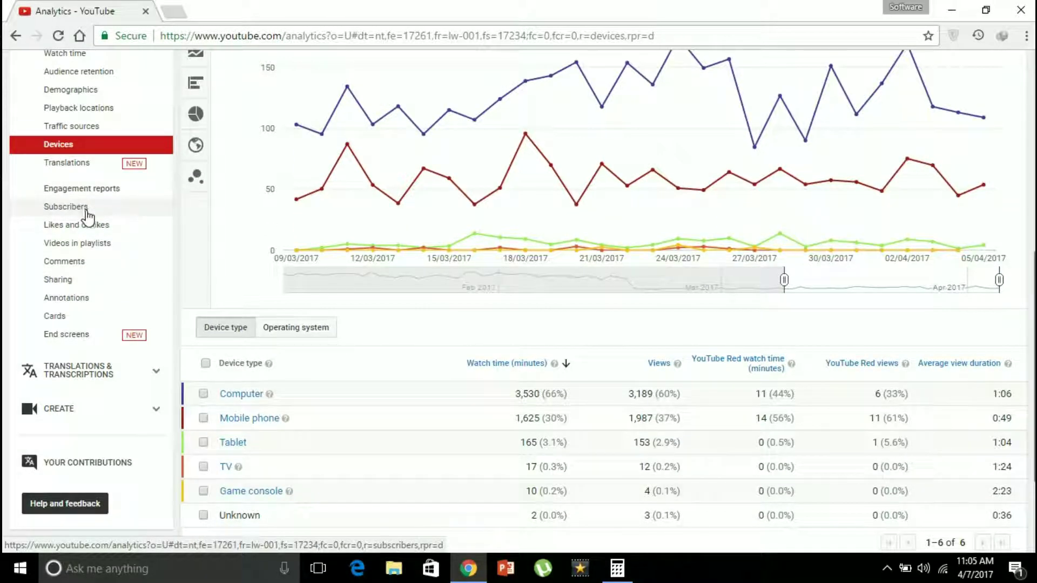
{"action": "left_click", "coordinate": [88, 212]}
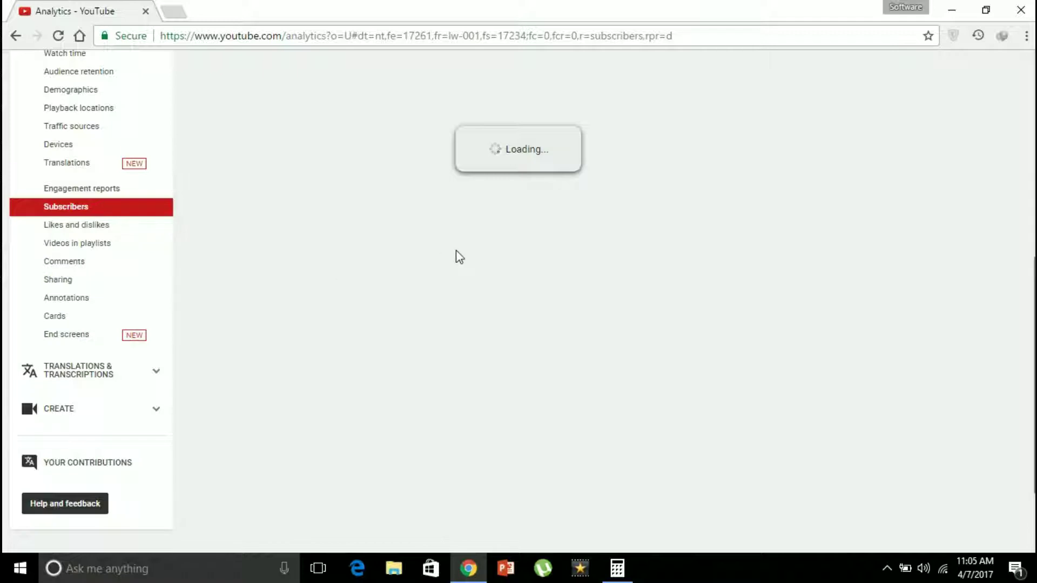
{"action": "scroll", "coordinate": [513, 273], "scroll_direction": "up", "scroll_amount": 7}
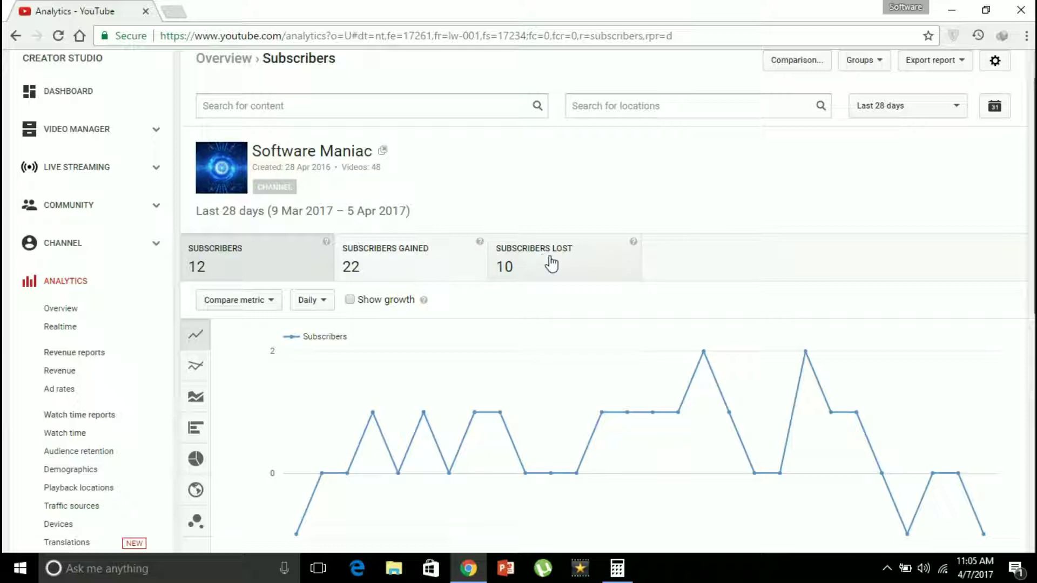
{"action": "scroll", "coordinate": [561, 278], "scroll_direction": "down", "scroll_amount": 4}
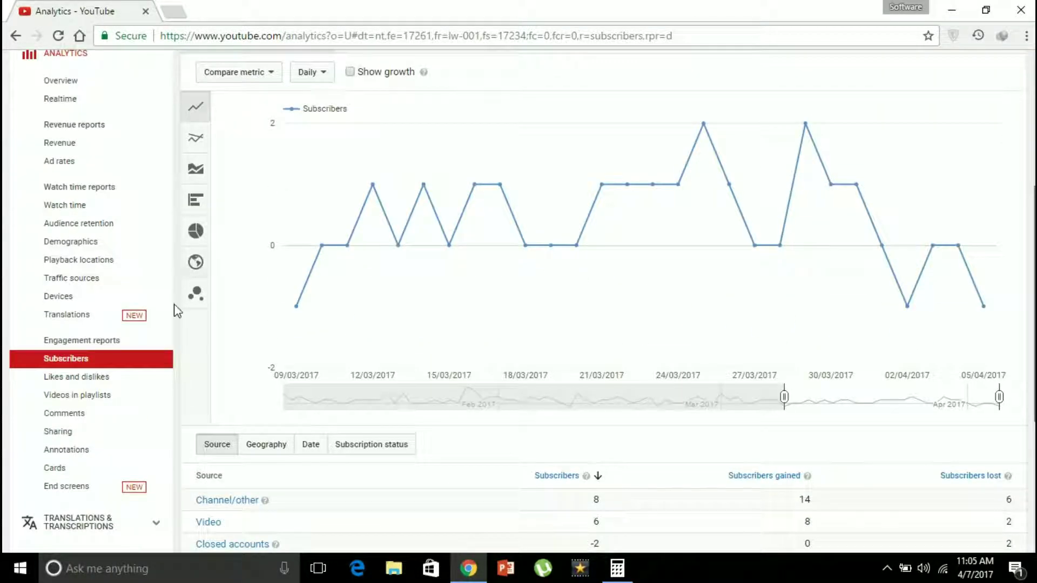
{"action": "scroll", "coordinate": [133, 341], "scroll_direction": "down", "scroll_amount": 1}
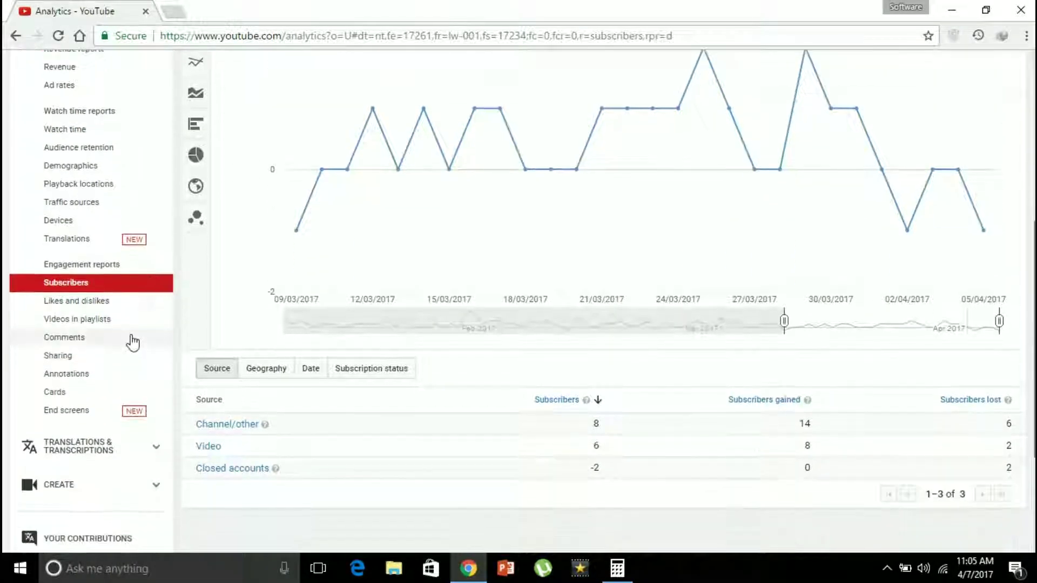
- Open the Likes and dislikes report and examine the totals, the daily likes chart and the per-video table
{"action": "left_click", "coordinate": [100, 307]}
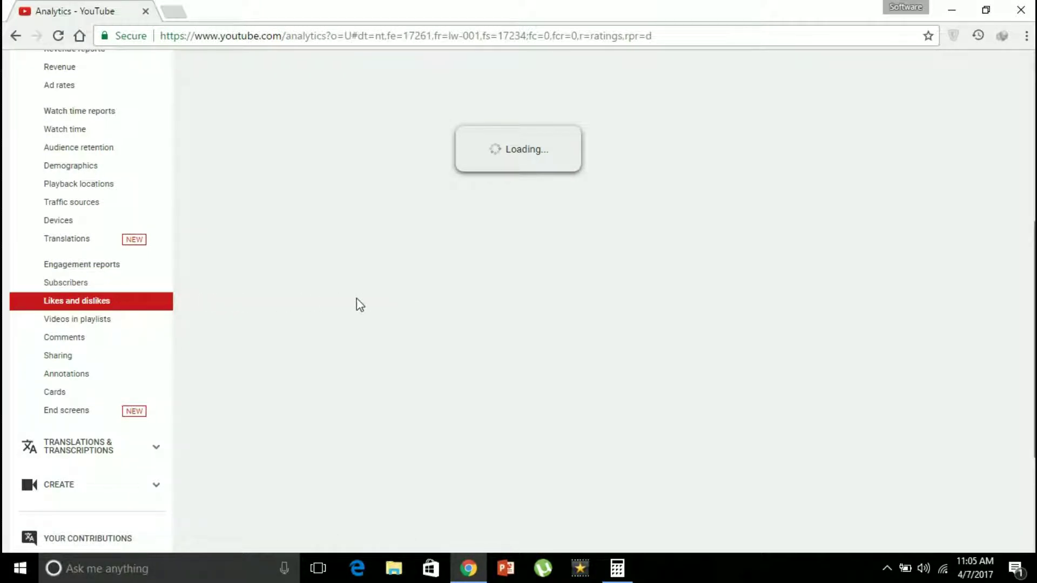
{"action": "scroll", "coordinate": [246, 292], "scroll_direction": "up", "scroll_amount": 2}
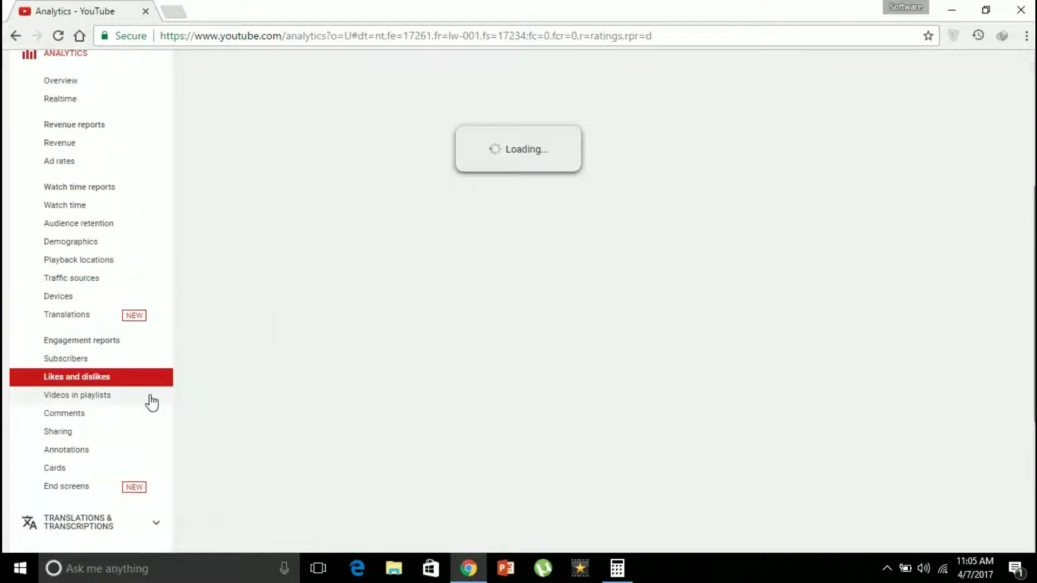
{"action": "scroll", "coordinate": [275, 299], "scroll_direction": "up", "scroll_amount": 2}
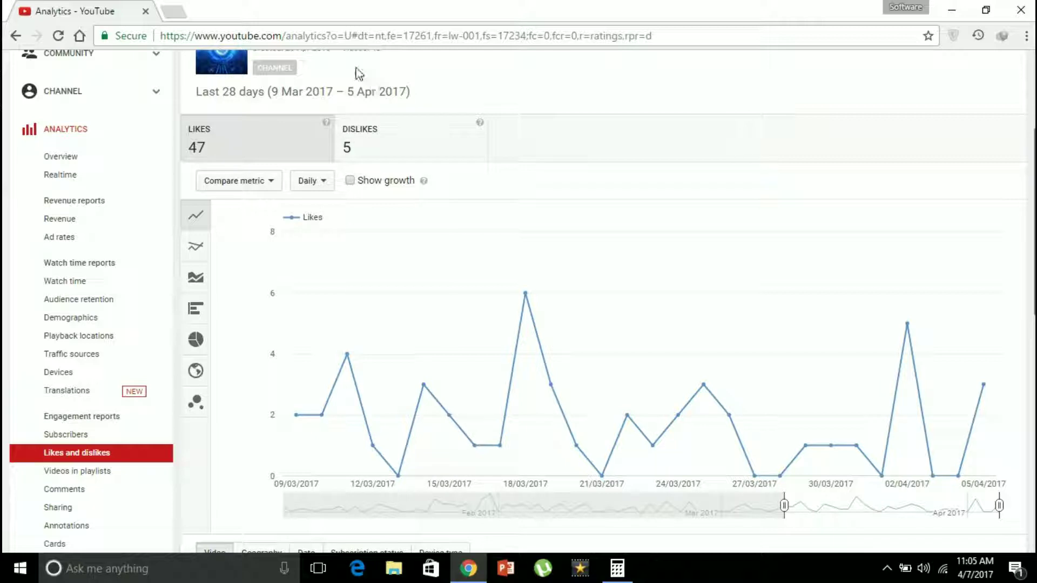
{"action": "scroll", "coordinate": [384, 181], "scroll_direction": "down", "scroll_amount": 6}
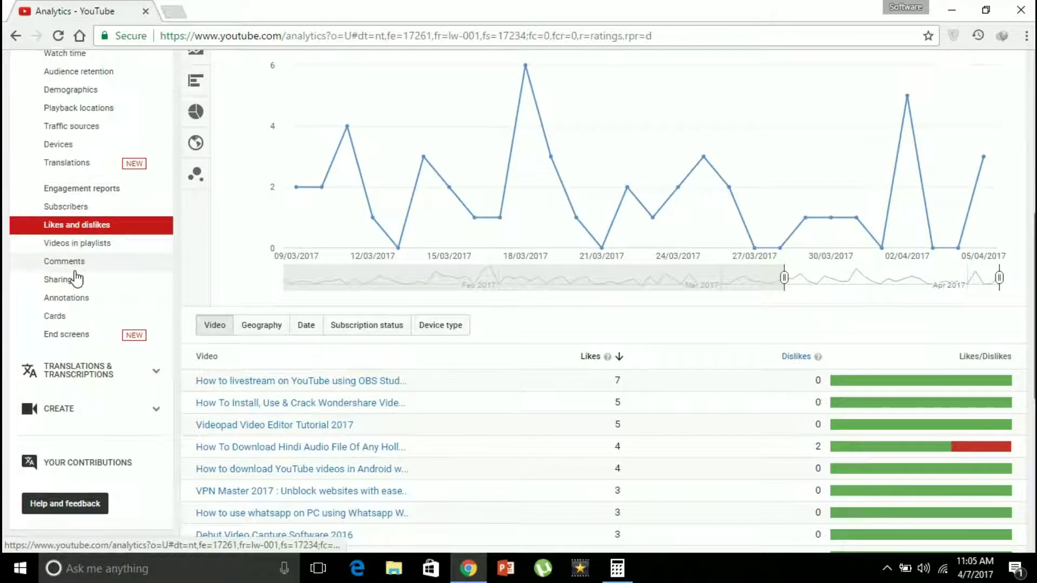
- Open the Annotations report and examine annotation clicks, closes and close rate, overall and per video
{"action": "left_click", "coordinate": [81, 303]}
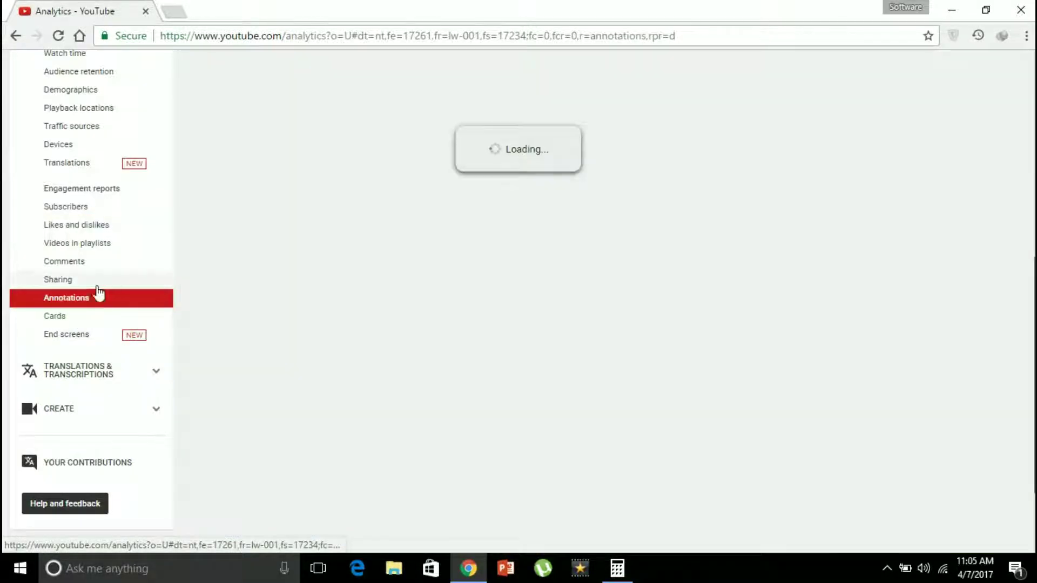
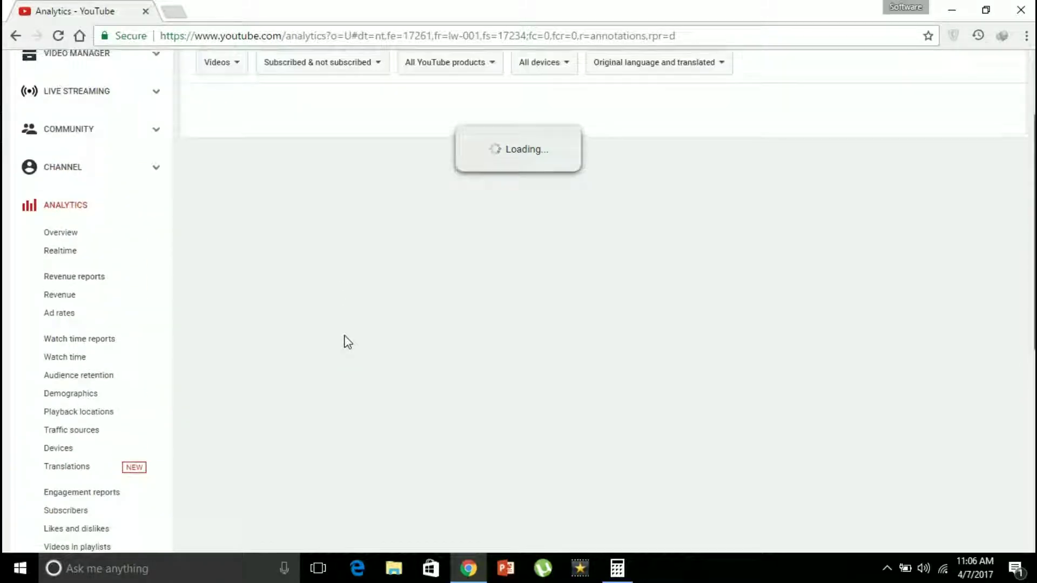
{"action": "scroll", "coordinate": [210, 145], "scroll_direction": "down", "scroll_amount": 2}
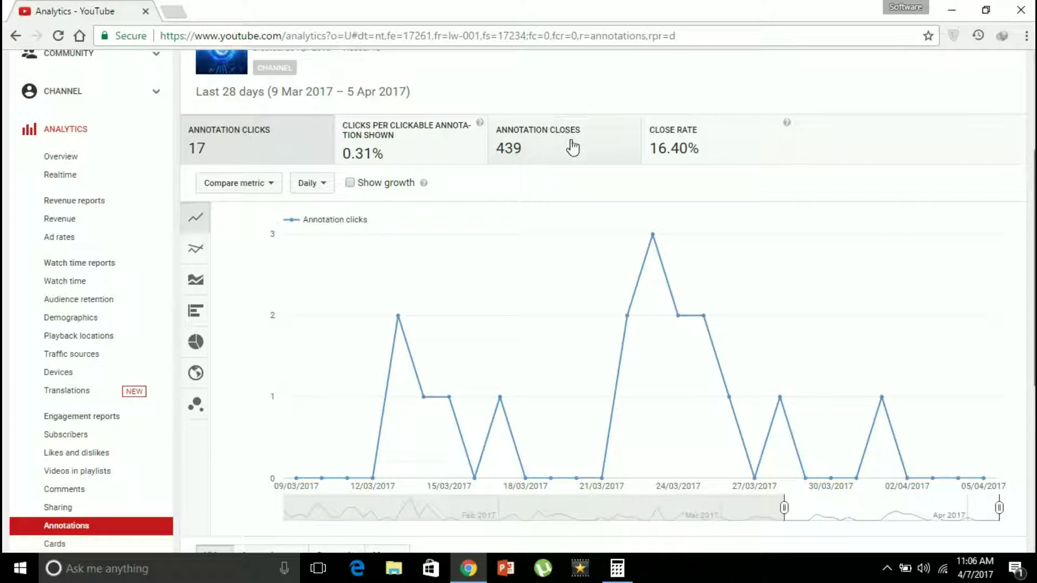
{"action": "scroll", "coordinate": [562, 154], "scroll_direction": "down", "scroll_amount": 4}
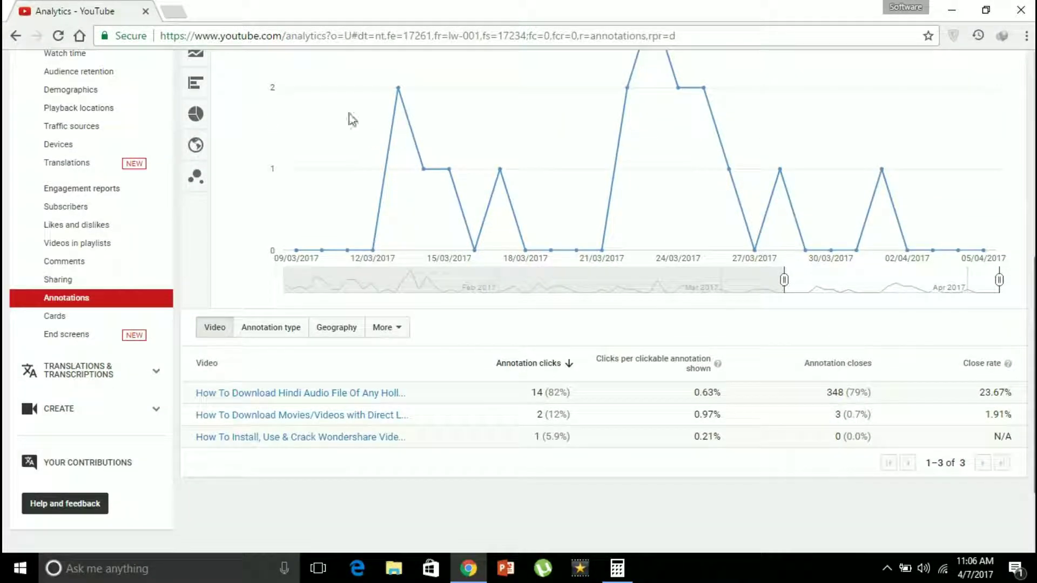
- Open the Cards report and examine card teaser clicks, card clicks, the daily chart and the per-card table
{"action": "left_click", "coordinate": [56, 323]}
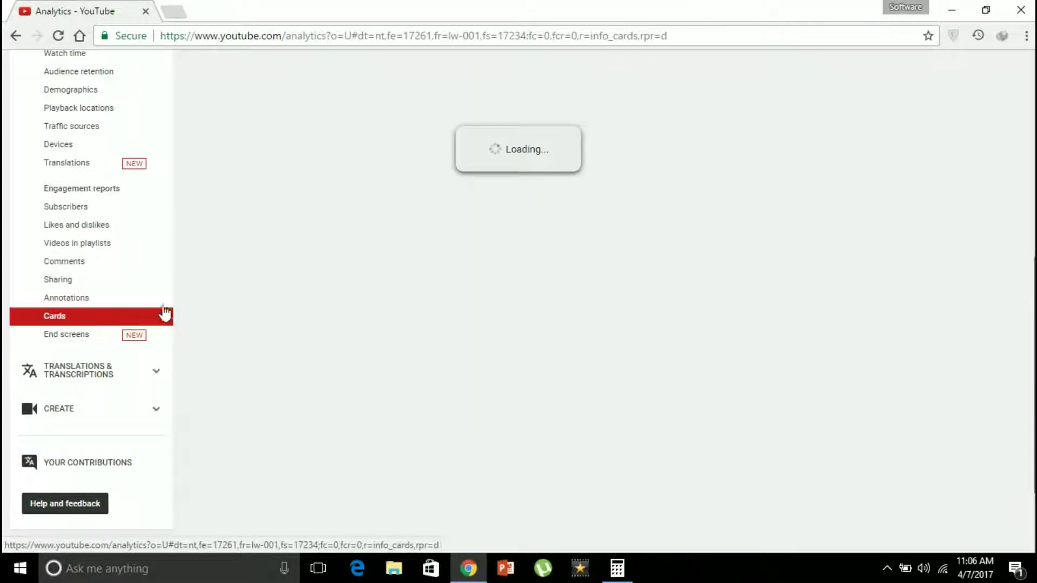
{"action": "scroll", "coordinate": [396, 283], "scroll_direction": "up", "scroll_amount": 4}
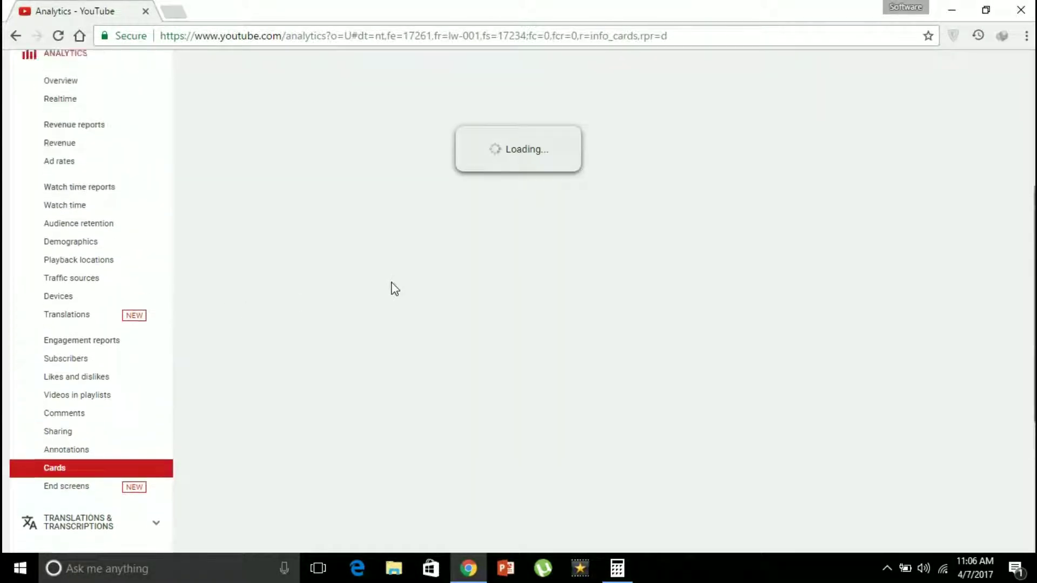
{"action": "scroll", "coordinate": [391, 294], "scroll_direction": "down", "scroll_amount": 3}
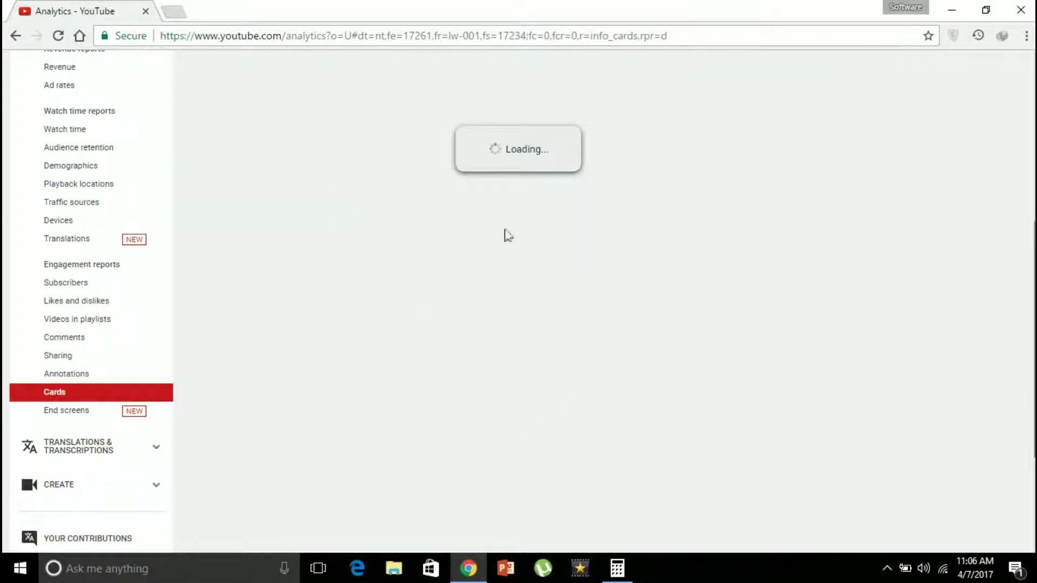
{"action": "scroll", "coordinate": [377, 259], "scroll_direction": "up", "scroll_amount": 3}
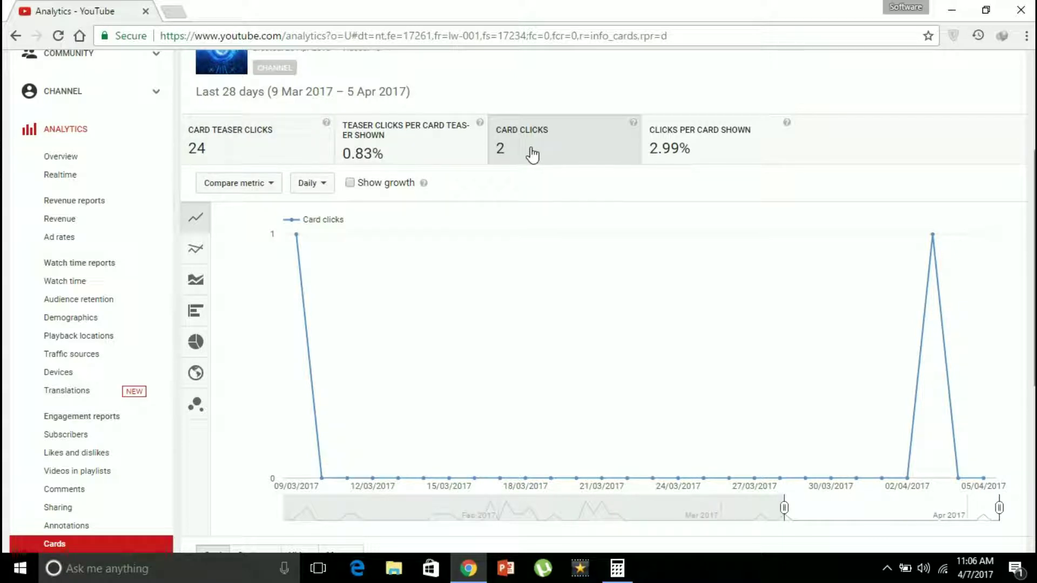
{"action": "scroll", "coordinate": [375, 208], "scroll_direction": "down", "scroll_amount": 5}
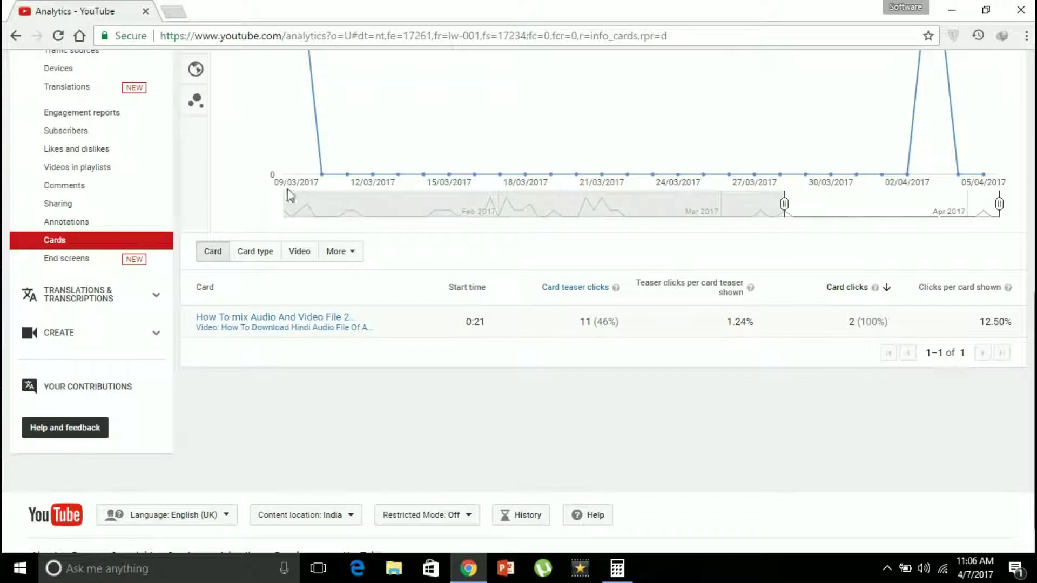
- Open the End screens report and examine elements shown, element clicks, the daily chart and the table by end screen element
{"action": "scroll", "coordinate": [209, 258], "scroll_direction": "up", "scroll_amount": 3}
{"action": "left_click", "coordinate": [81, 412]}
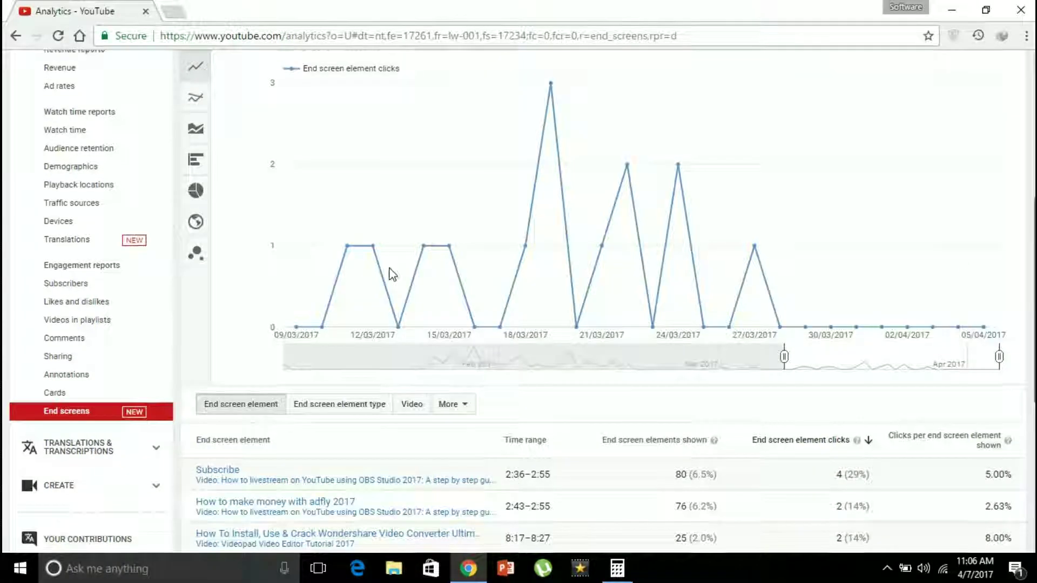
{"action": "scroll", "coordinate": [351, 227], "scroll_direction": "up", "scroll_amount": 3}
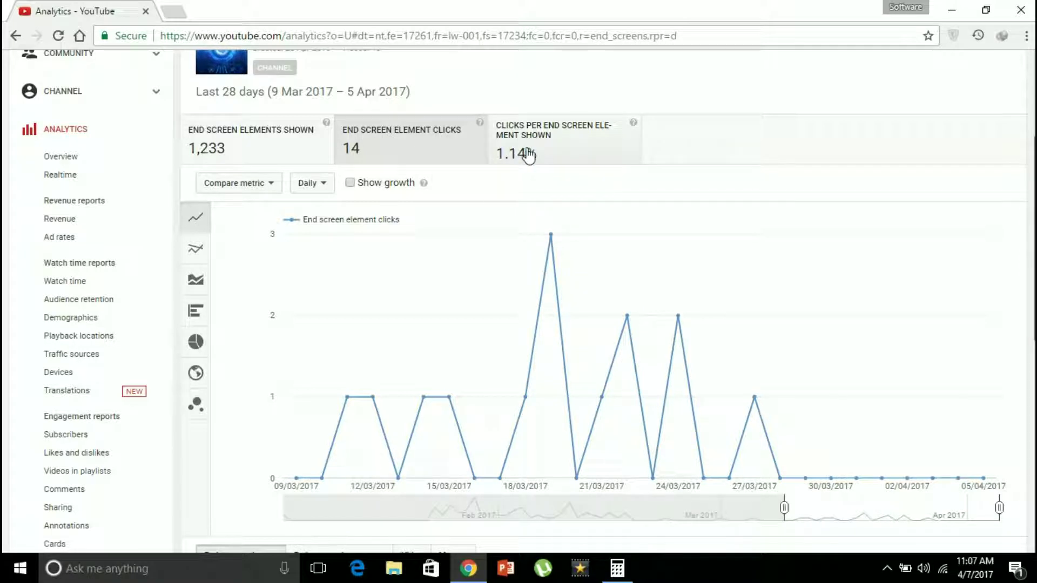
{"action": "scroll", "coordinate": [730, 175], "scroll_direction": "down", "scroll_amount": 3}
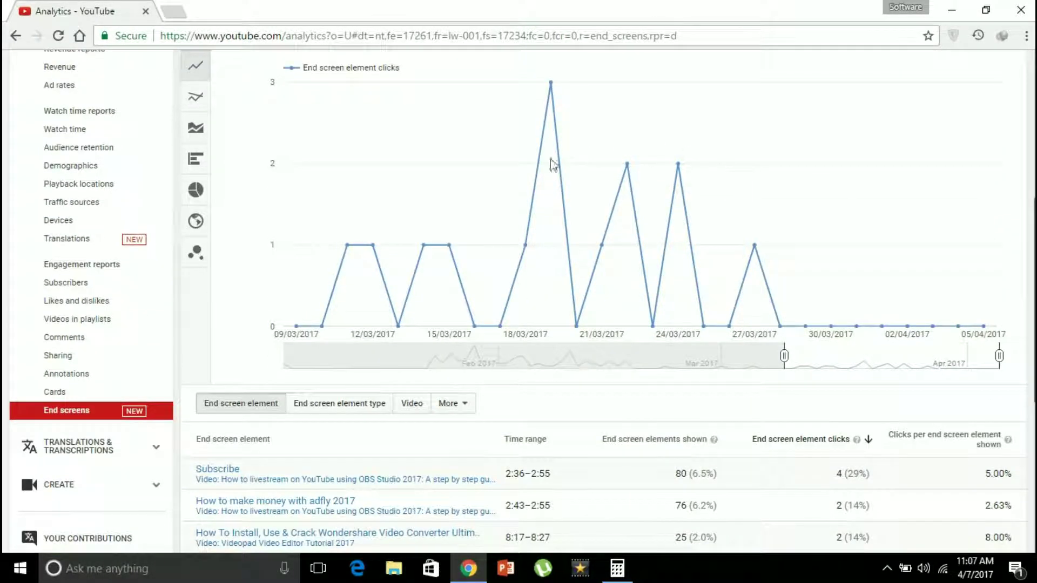
{"action": "scroll", "coordinate": [556, 178], "scroll_direction": "down", "scroll_amount": 3}
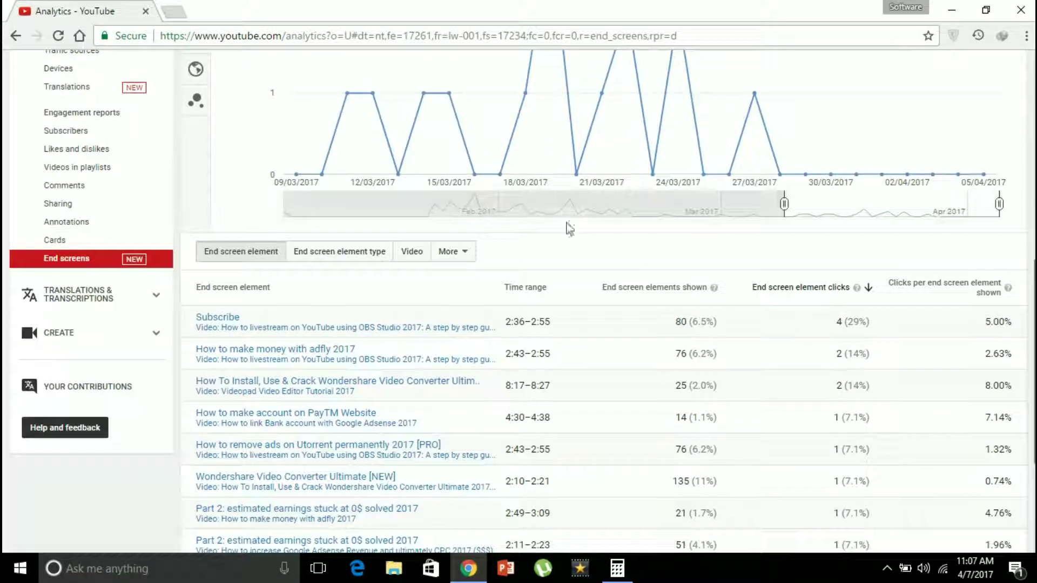
{"action": "scroll", "coordinate": [784, 275], "scroll_direction": "down", "scroll_amount": 4}
{"action": "scroll", "coordinate": [595, 295], "scroll_direction": "up", "scroll_amount": 2}
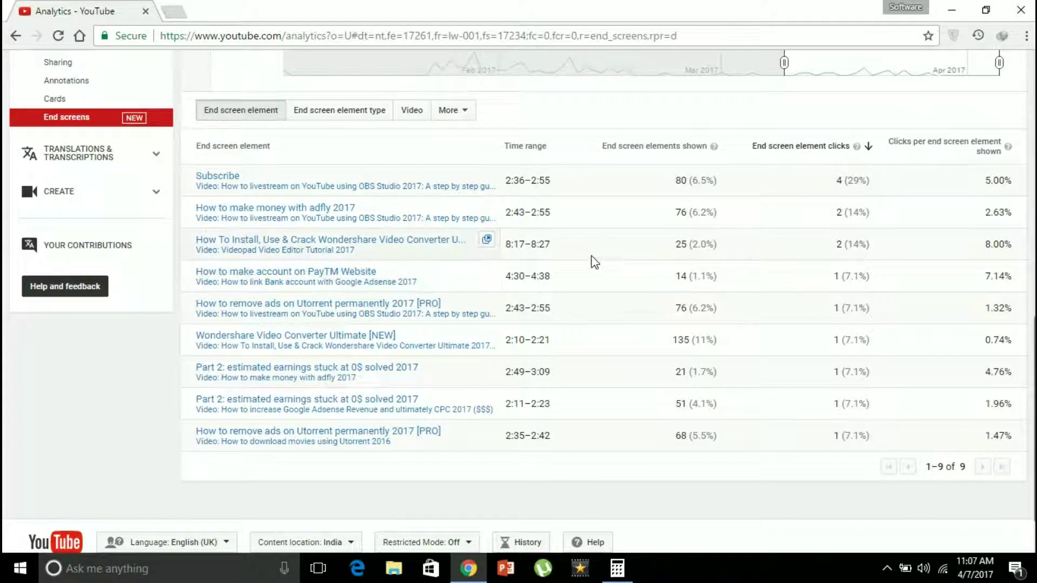
- Return to the Overview report and filter it to the video "VPN Master 2017 : Unblock websites with ease [Android]" from the full video list
{"action": "scroll", "coordinate": [593, 259], "scroll_direction": "up", "scroll_amount": 5}
{"action": "scroll", "coordinate": [653, 271], "scroll_direction": "up", "scroll_amount": 7}
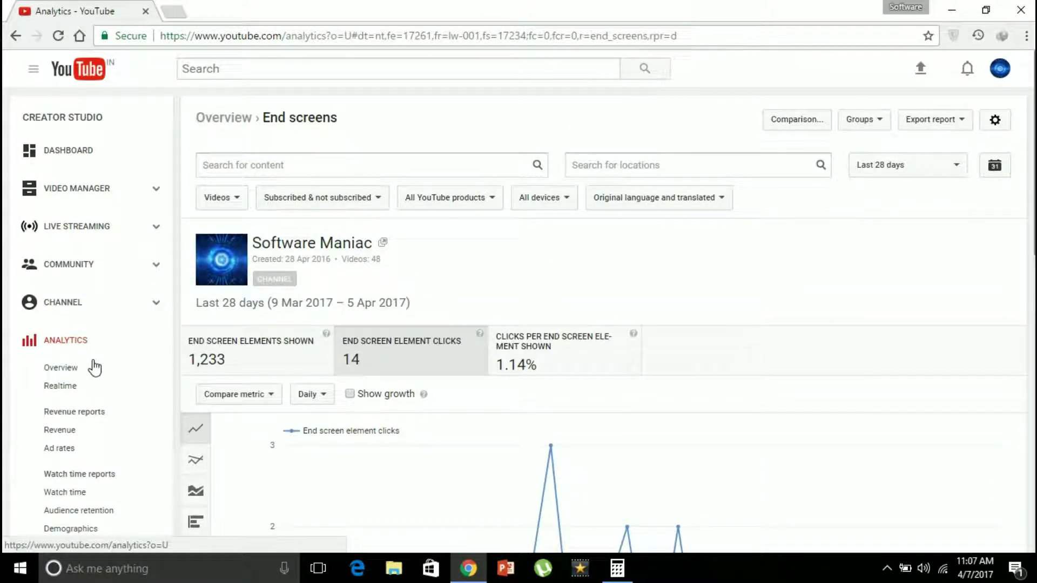
{"action": "left_click", "coordinate": [95, 368]}
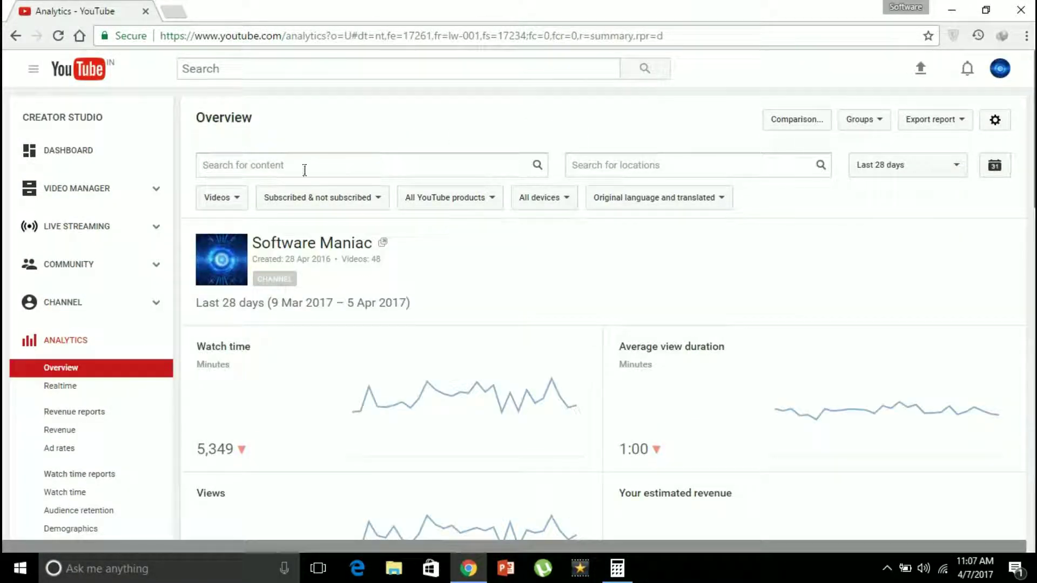
{"action": "left_click", "coordinate": [269, 164]}
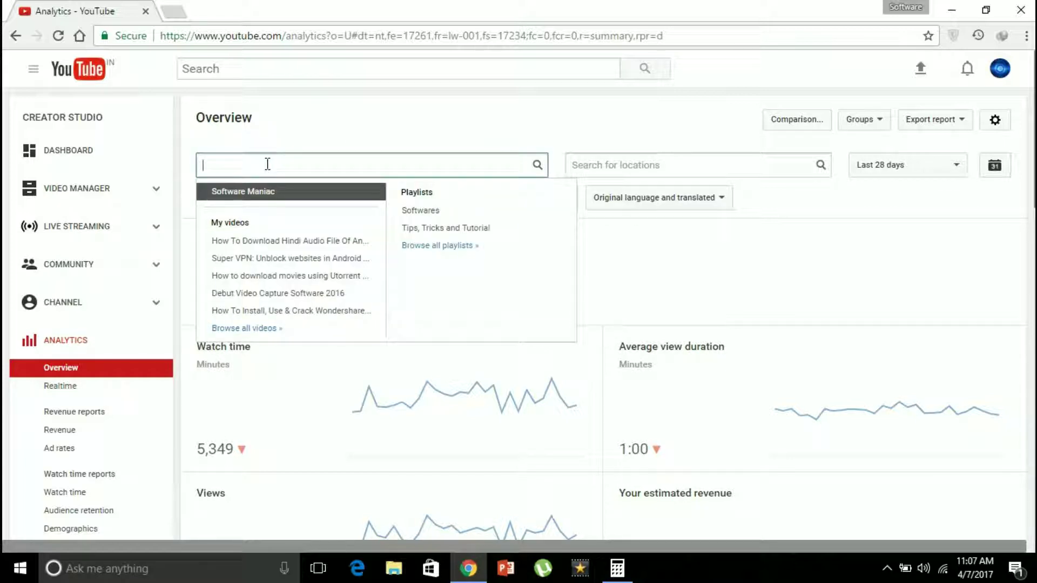
{"action": "left_click", "coordinate": [246, 328]}
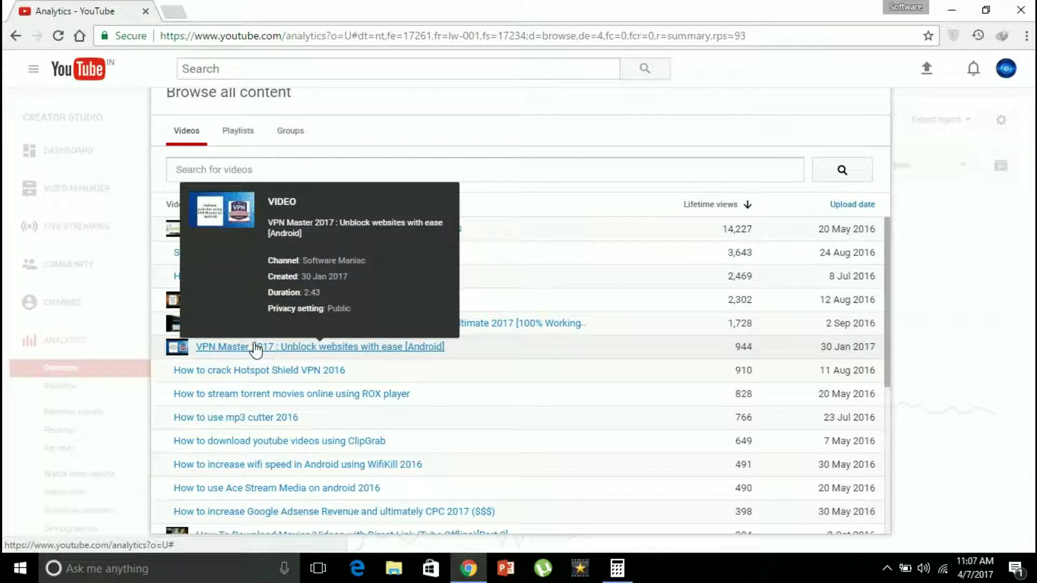
{"action": "left_click", "coordinate": [289, 349]}
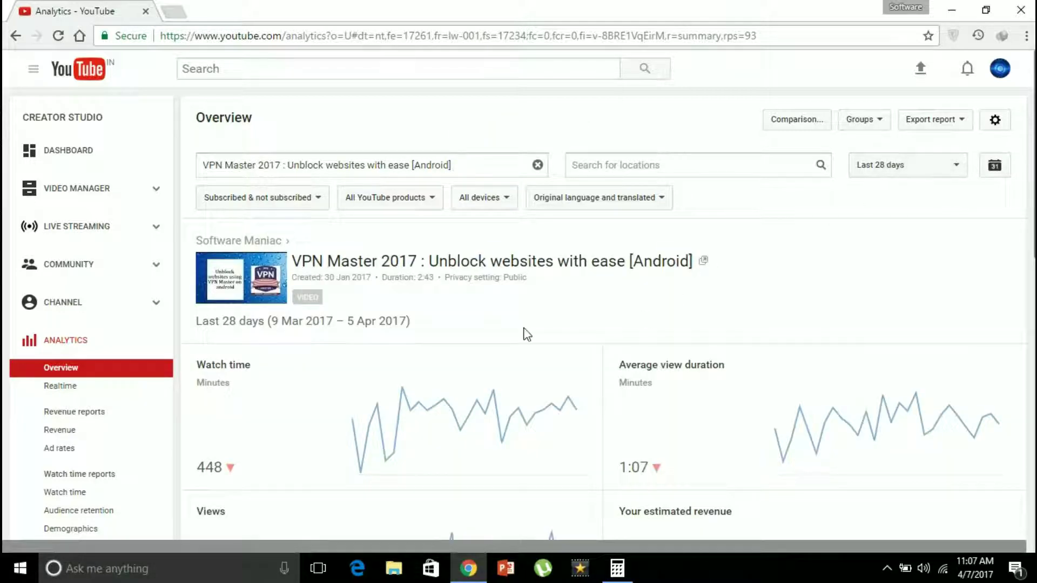
- Examine the video's watch time, average view duration, views, estimated revenue and engagement figures for the last 28 days
{"action": "scroll", "coordinate": [378, 292], "scroll_direction": "down", "scroll_amount": 3}
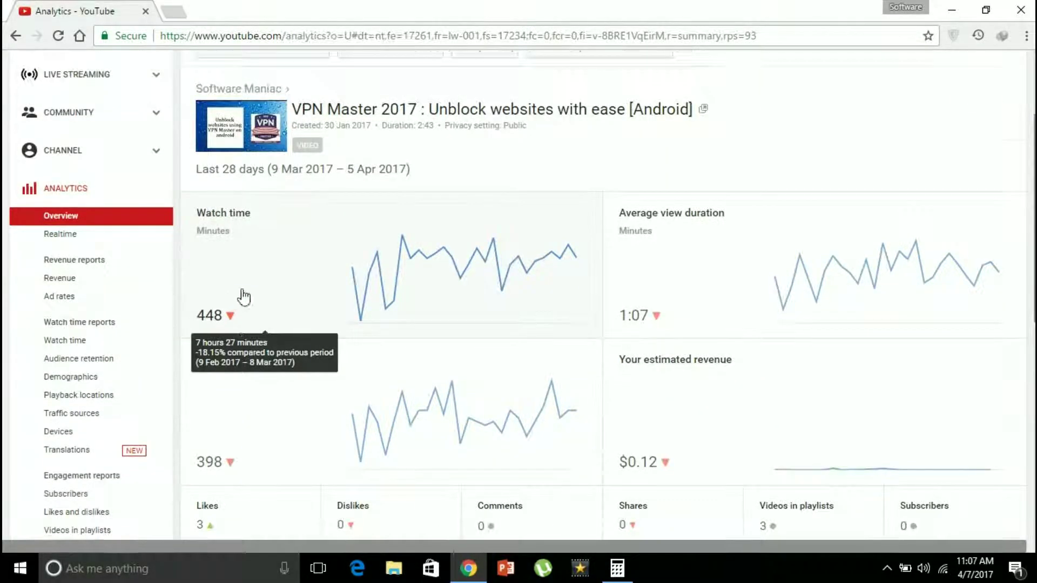
{"action": "scroll", "coordinate": [240, 294], "scroll_direction": "down", "scroll_amount": 4}
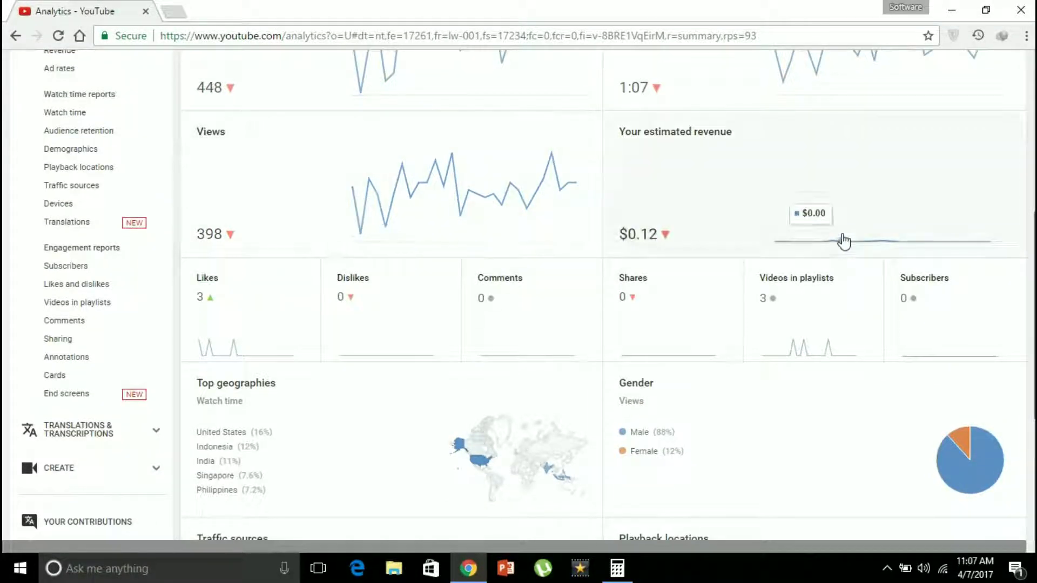
{"action": "scroll", "coordinate": [668, 310], "scroll_direction": "up", "scroll_amount": 2}
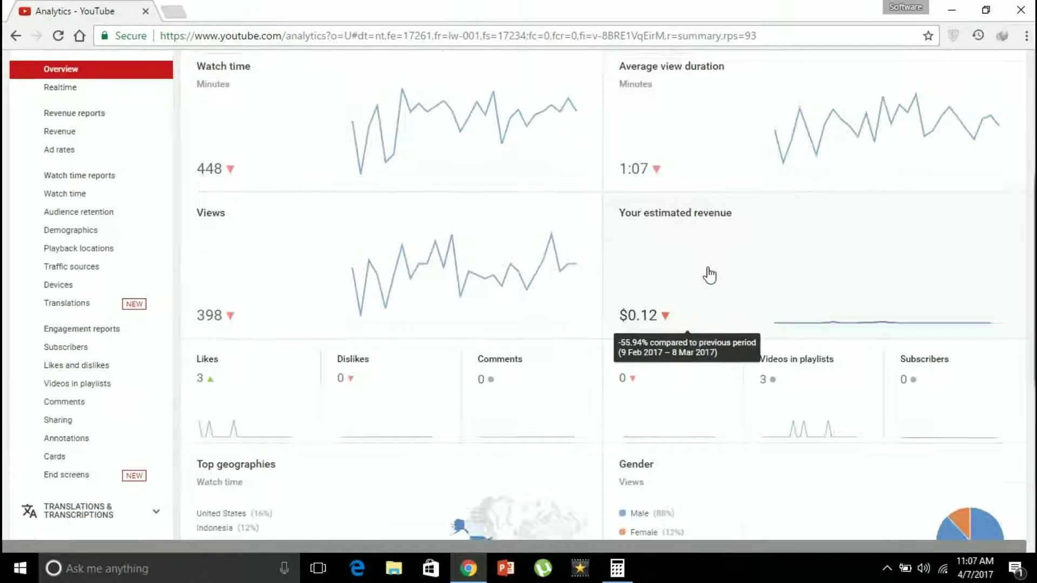
{"action": "scroll", "coordinate": [707, 273], "scroll_direction": "up", "scroll_amount": 2}
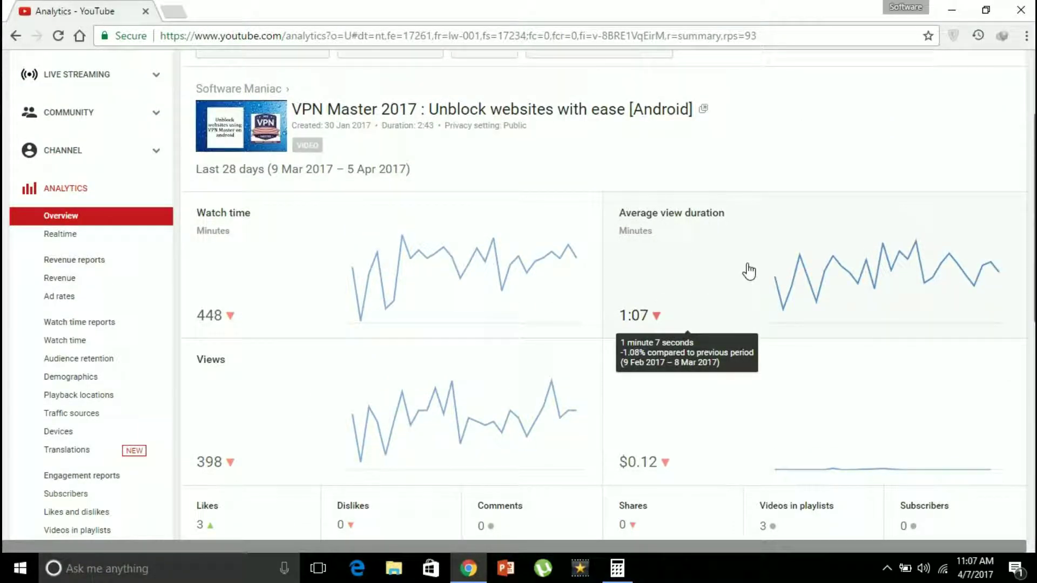
{"action": "scroll", "coordinate": [748, 272], "scroll_direction": "up", "scroll_amount": 3}
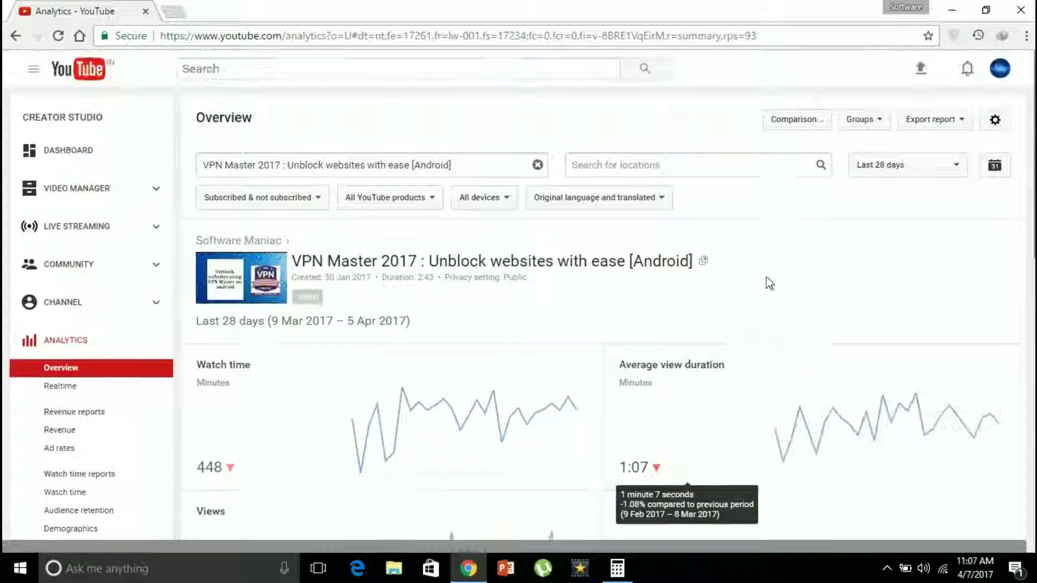
- Close the unwanted browser tab and set the video report's date range to Lifetime
{"action": "left_click", "coordinate": [912, 175]}
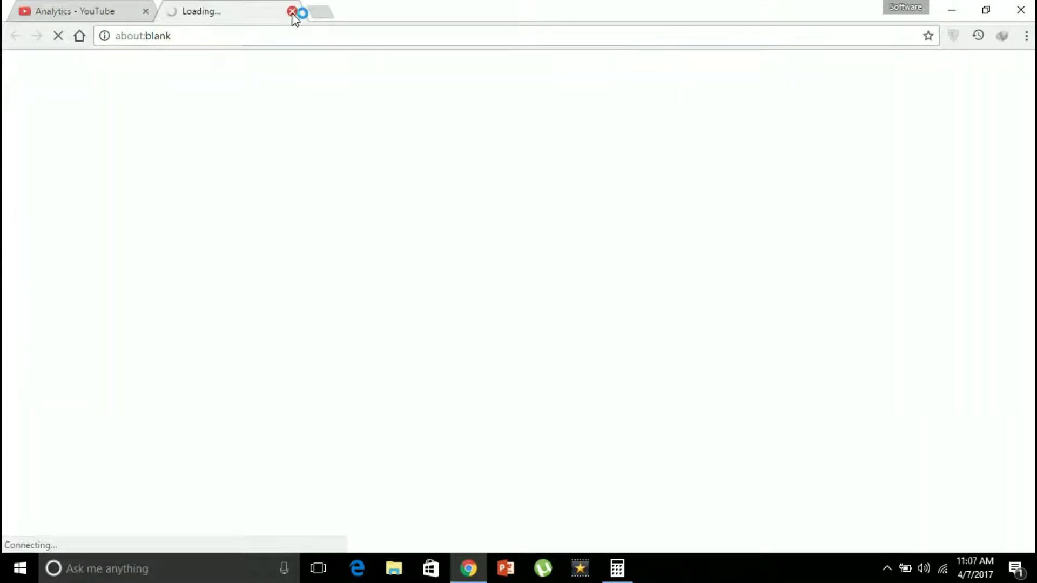
{"action": "left_click", "coordinate": [296, 10]}
{"action": "left_click", "coordinate": [923, 167]}
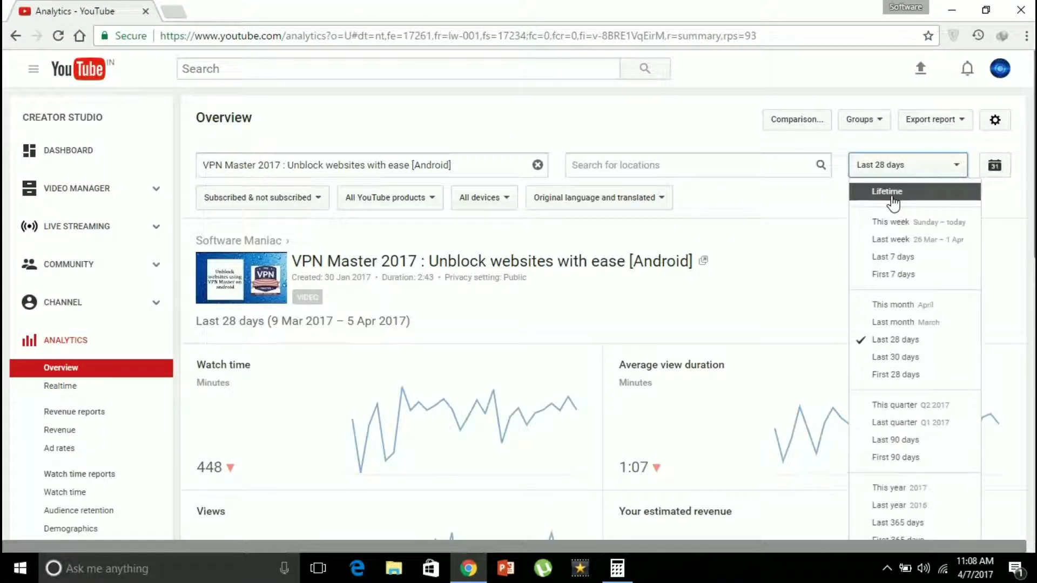
{"action": "left_click", "coordinate": [890, 190]}
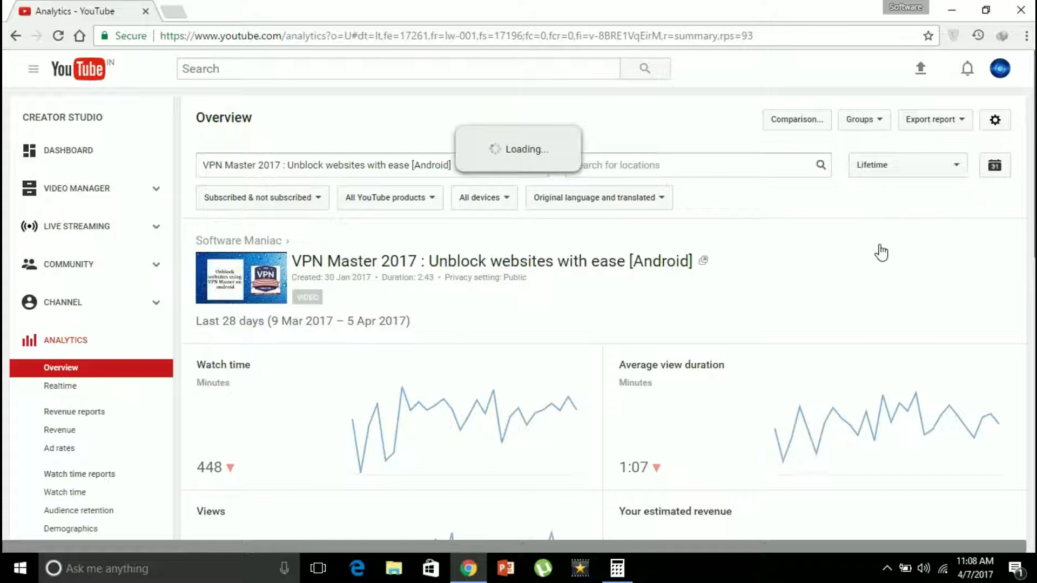
- Examine the video's lifetime watch time, view duration, views, estimated revenue and engagement figures
{"action": "scroll", "coordinate": [874, 265], "scroll_direction": "down", "scroll_amount": 3}
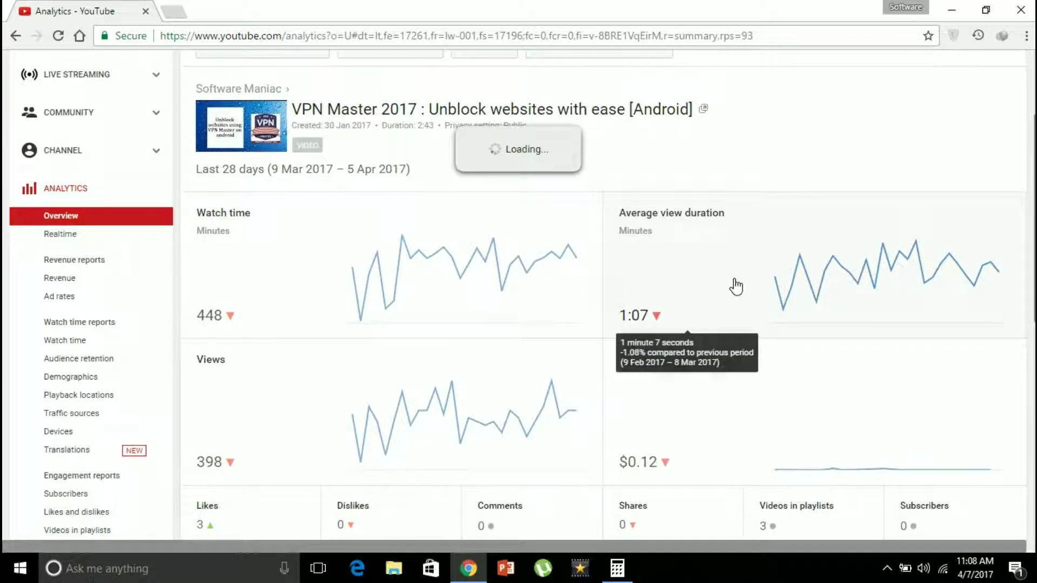
{"action": "mouse_move", "coordinate": [202, 204]}
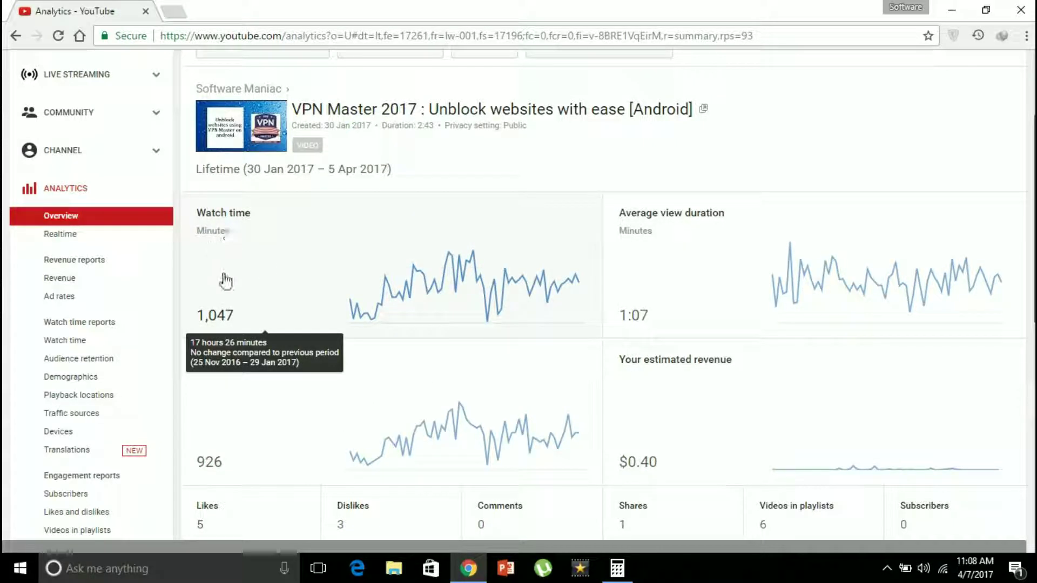
{"action": "scroll", "coordinate": [410, 261], "scroll_direction": "down", "scroll_amount": 1}
{"action": "mouse_move", "coordinate": [701, 139]}
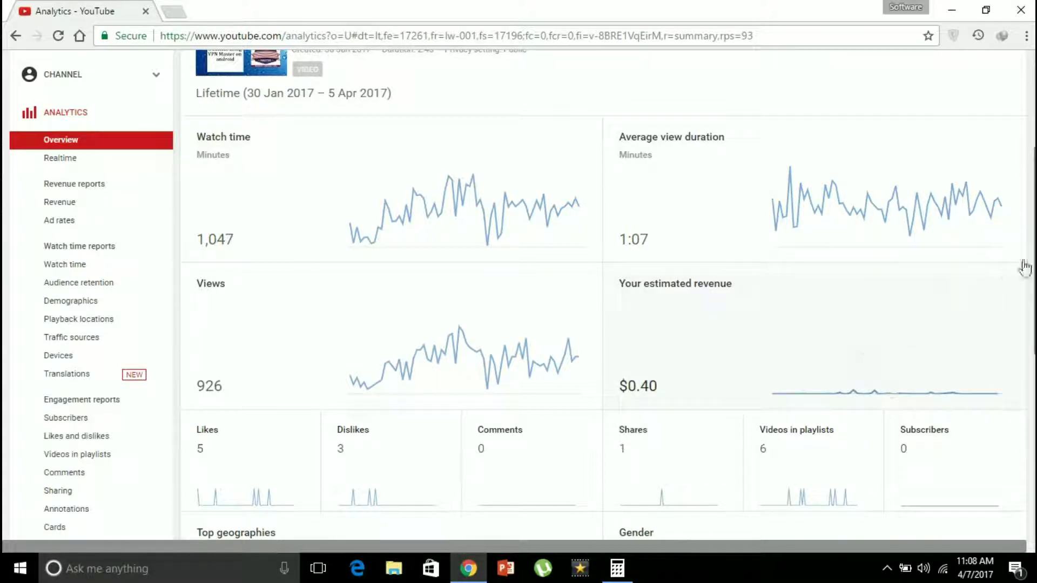
{"action": "scroll", "coordinate": [701, 218], "scroll_direction": "down", "scroll_amount": 1}
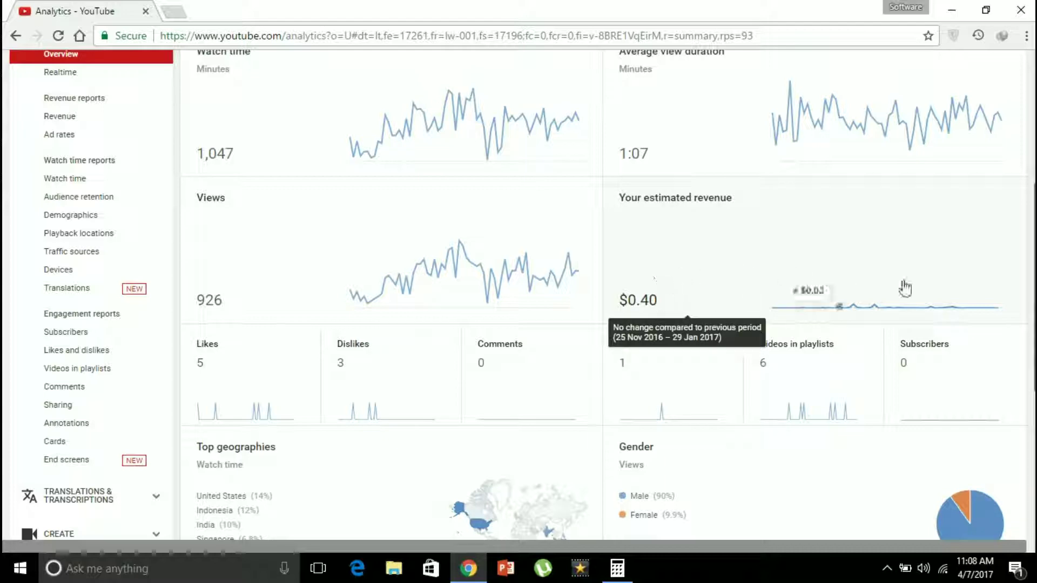
{"action": "scroll", "coordinate": [905, 289], "scroll_direction": "down", "scroll_amount": 3}
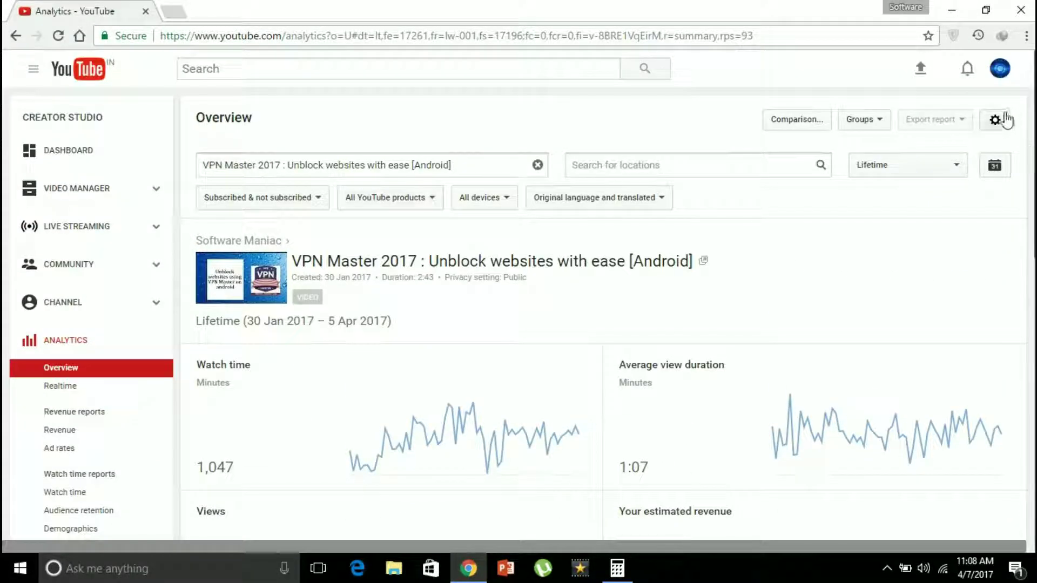